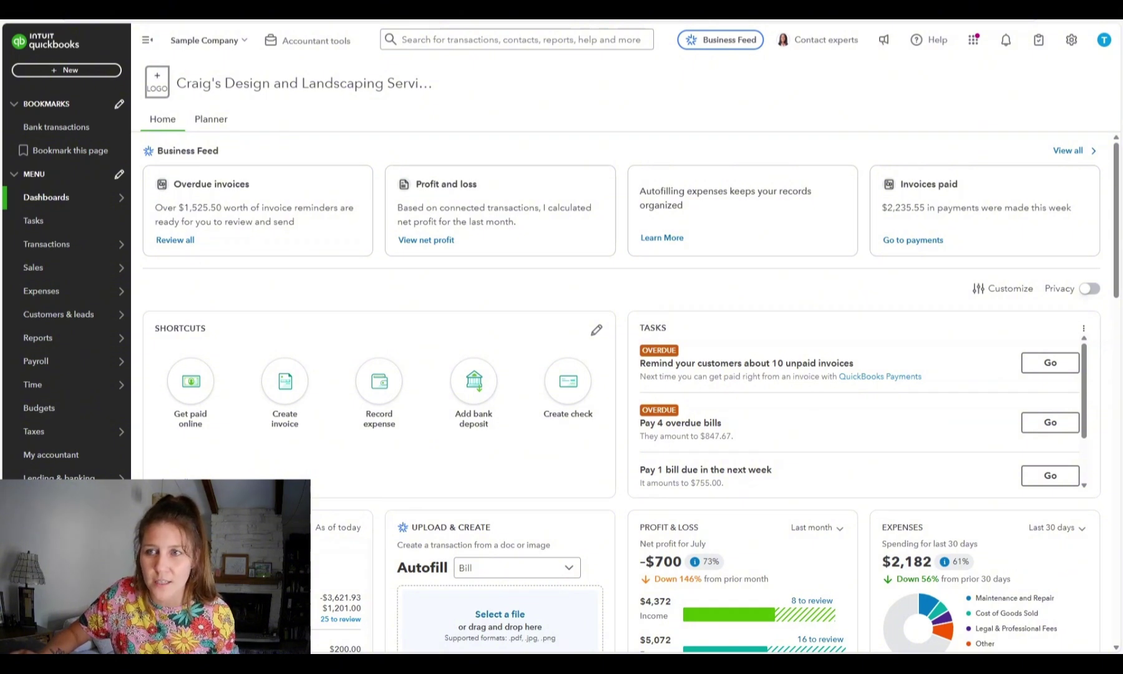
- Open the chart of accounts from the bank transactions area and examine the listed accounts and their account types
click(41, 128)
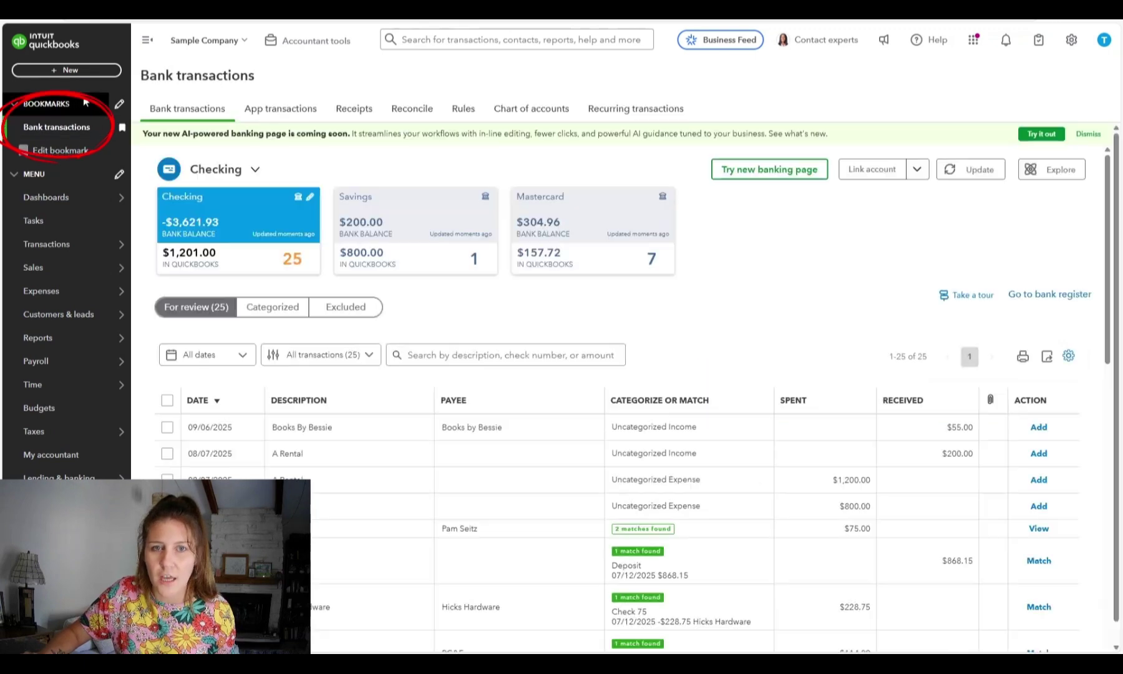
click(529, 111)
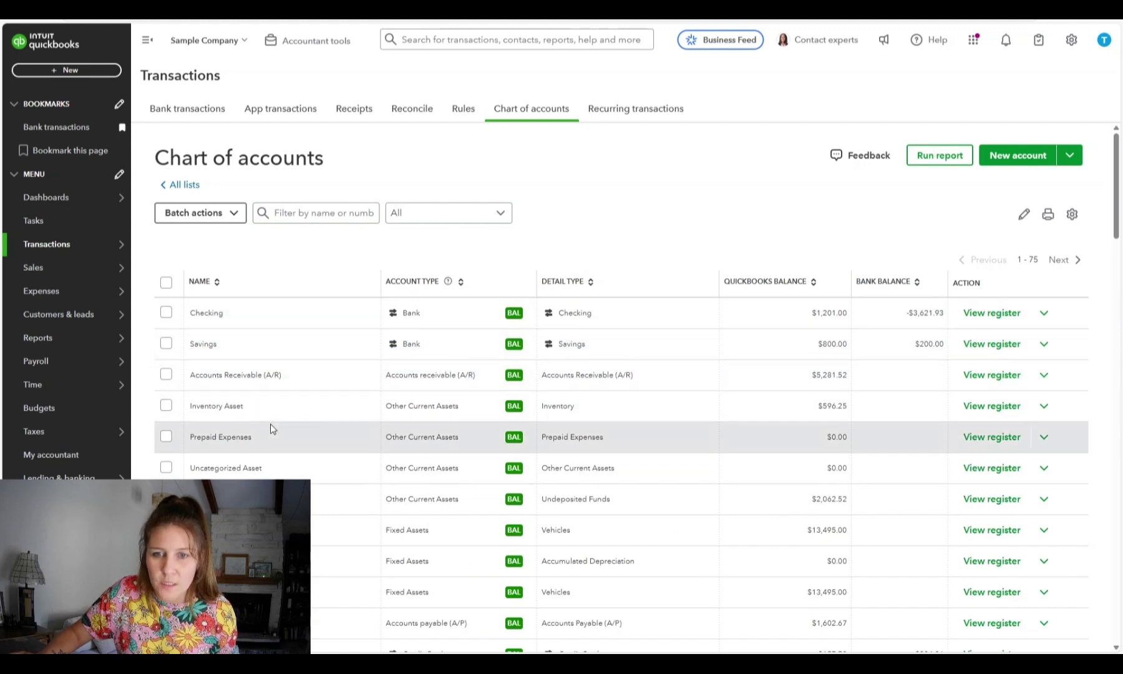
scroll(268, 427, down, 3)
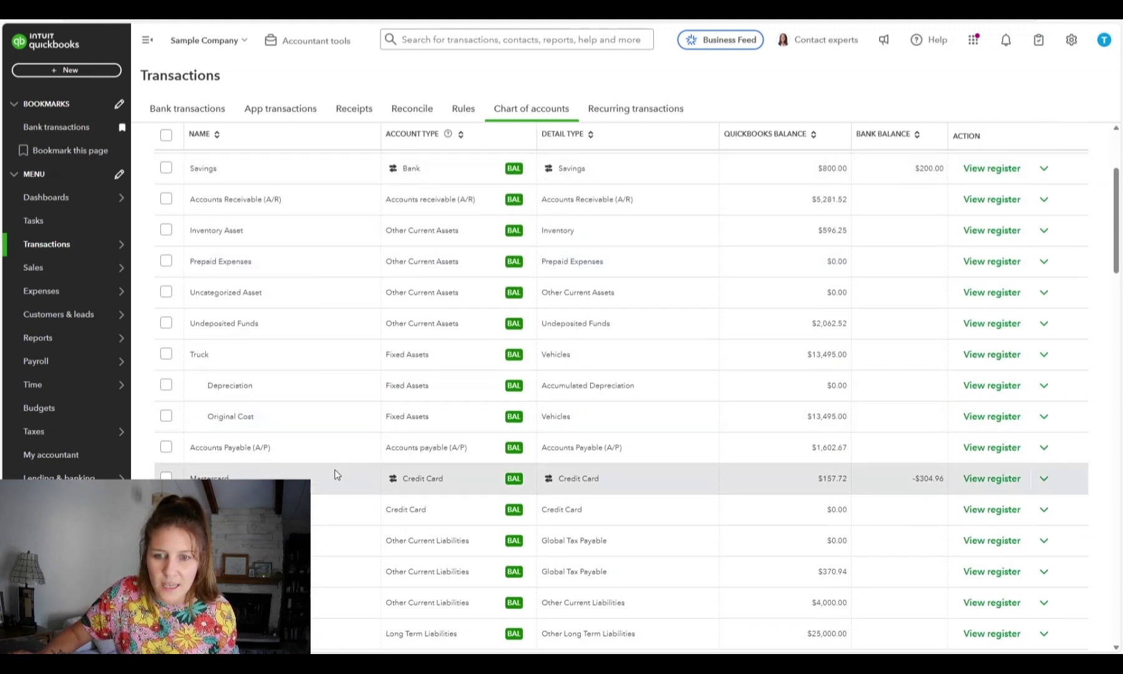
scroll(335, 474, down, 1)
scroll(283, 453, down, 2)
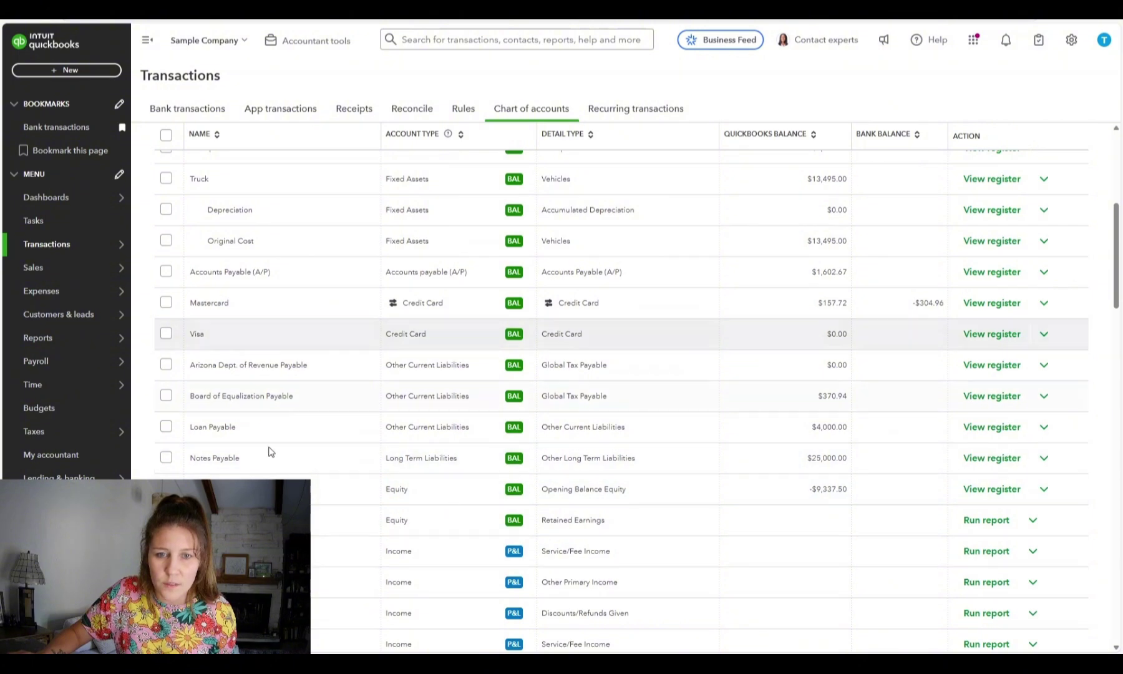
scroll(270, 450, up, 6)
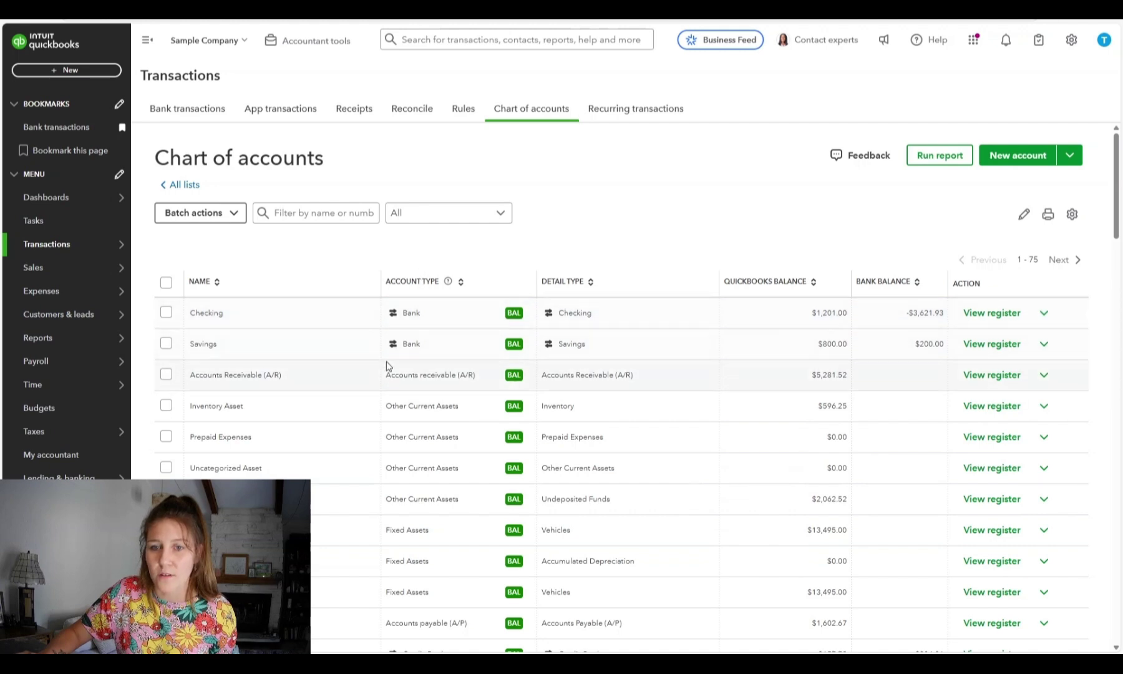
scroll(429, 328, down, 6)
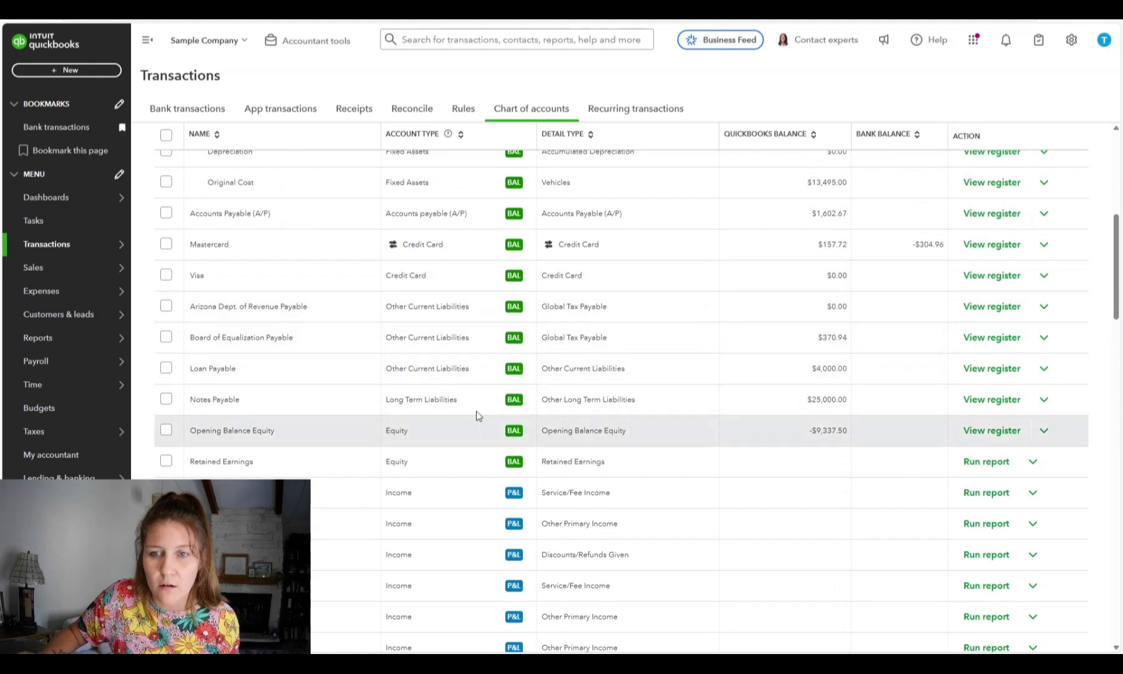
scroll(457, 395, up, 3)
scroll(459, 395, up, 3)
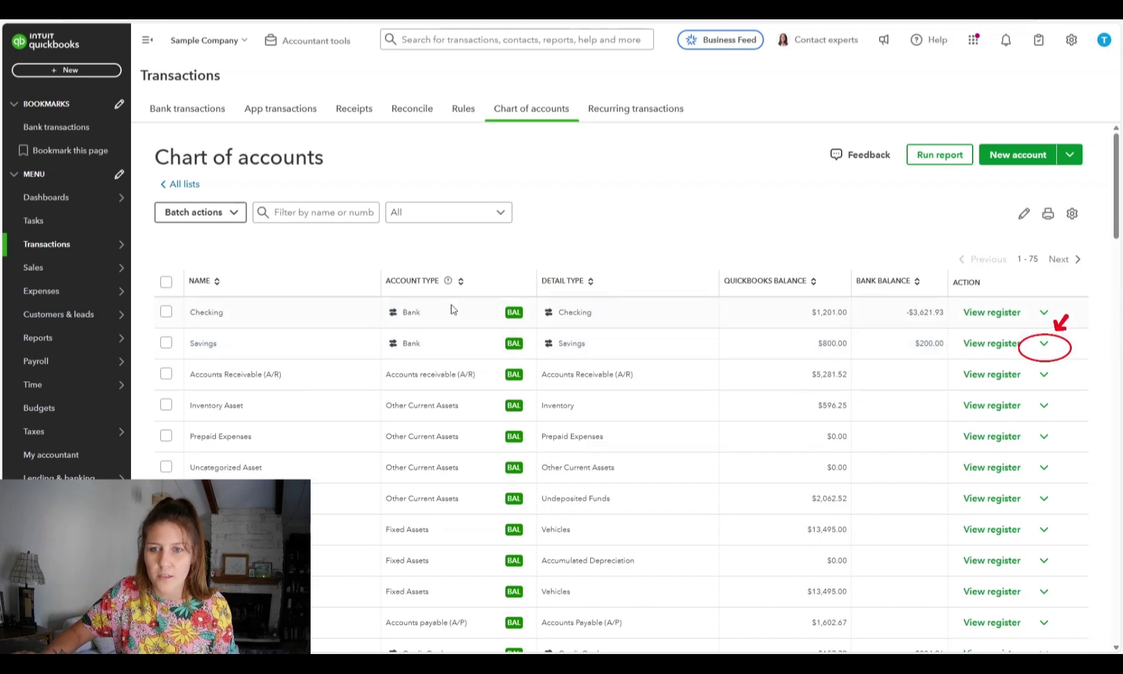
click(1044, 343)
click(975, 398)
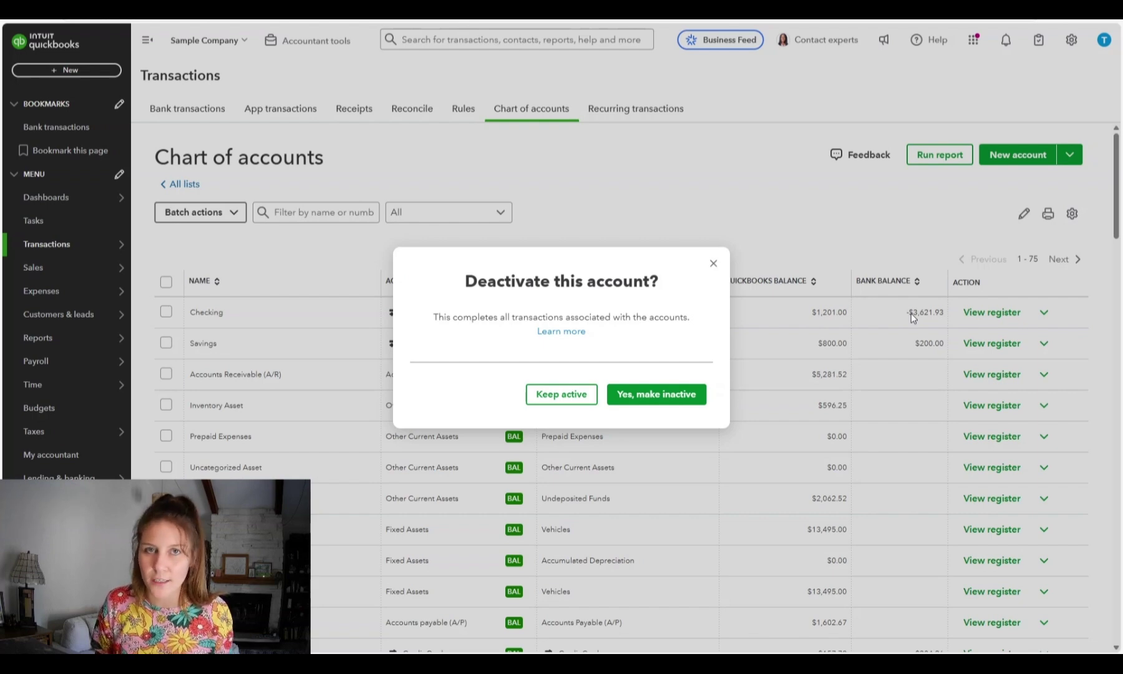
click(713, 263)
scroll(643, 277, down, 4)
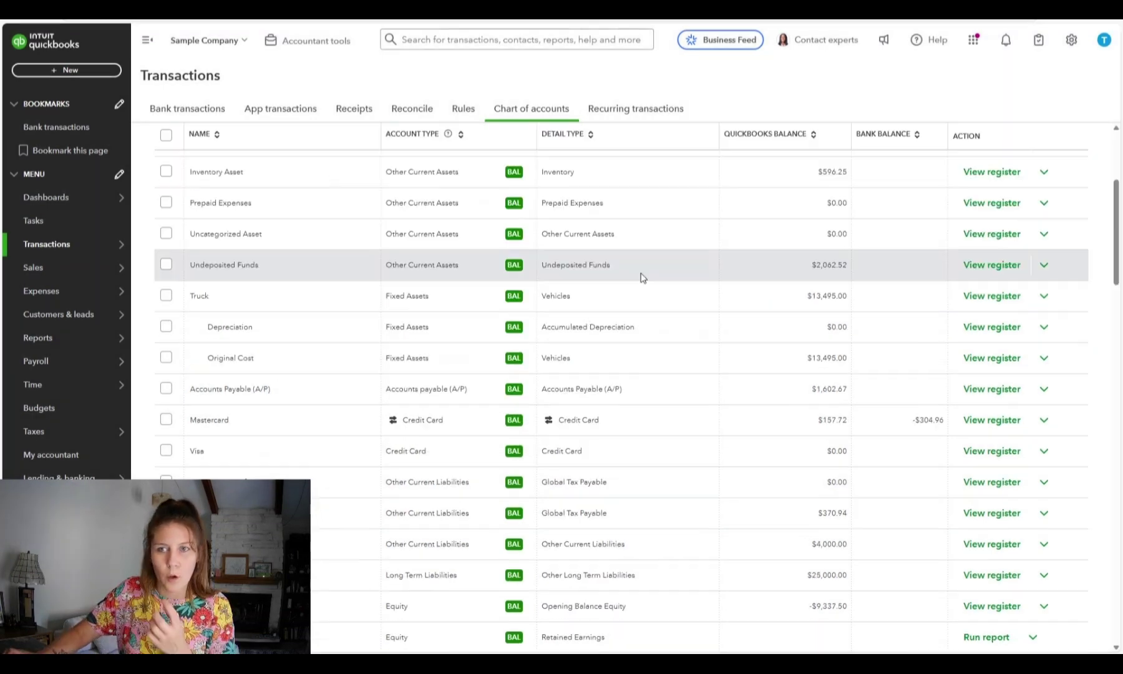
scroll(643, 278, up, 4)
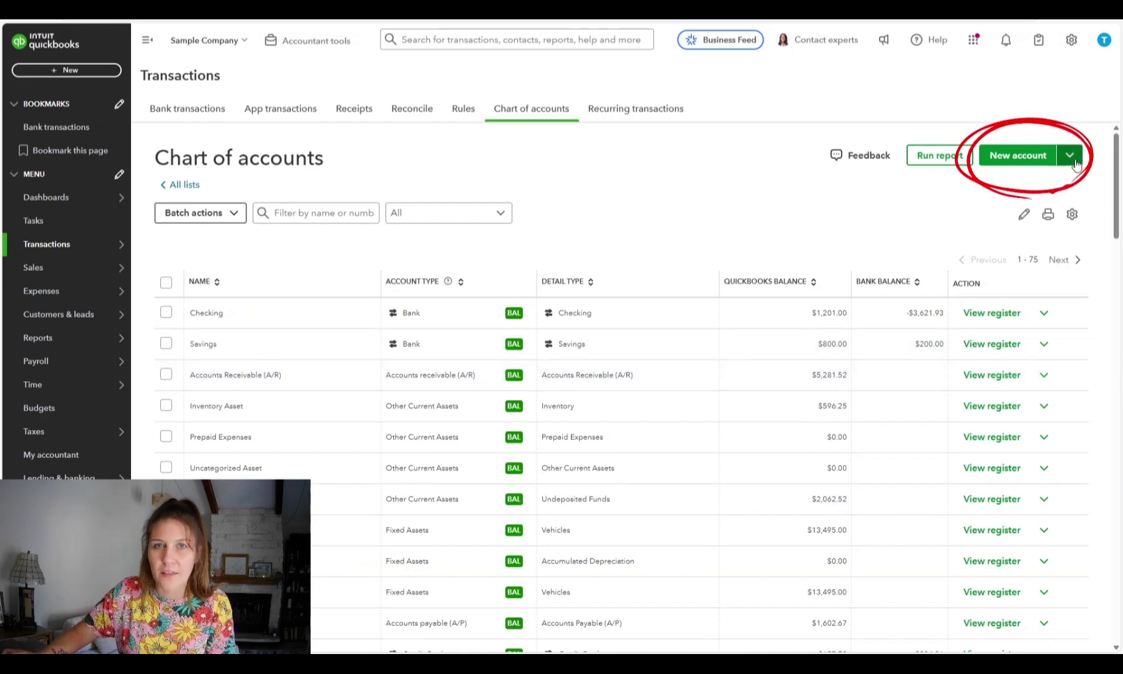
- Start a new account with account type Other Current Liabilities and detail type Line of Credit
click(1020, 161)
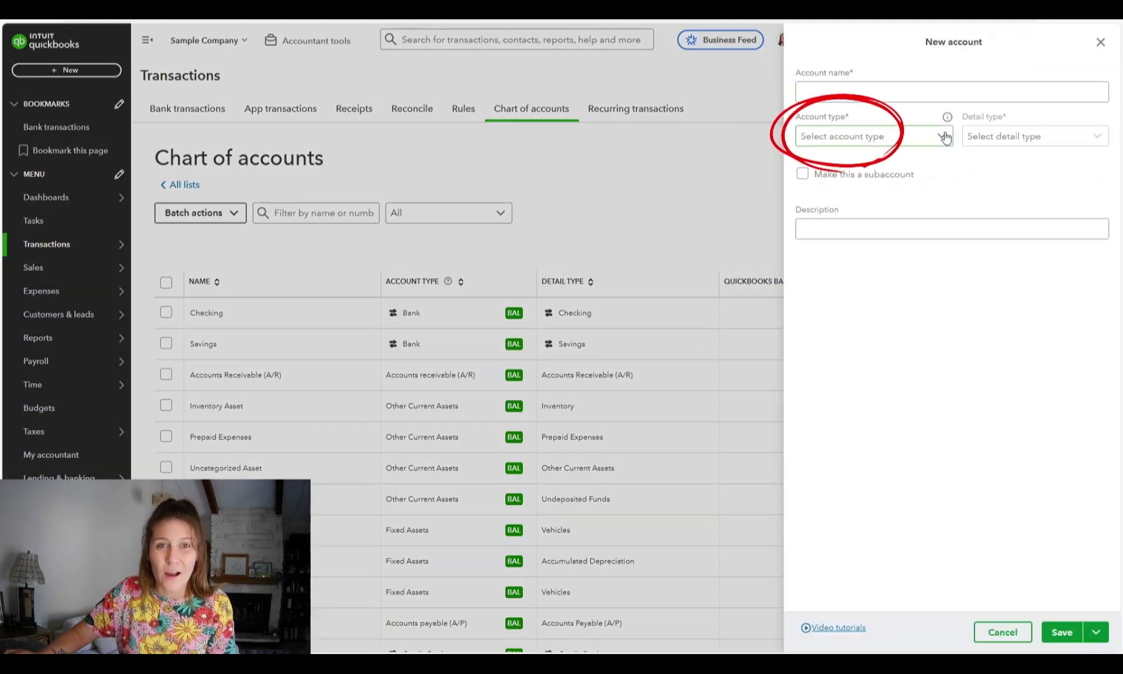
click(944, 136)
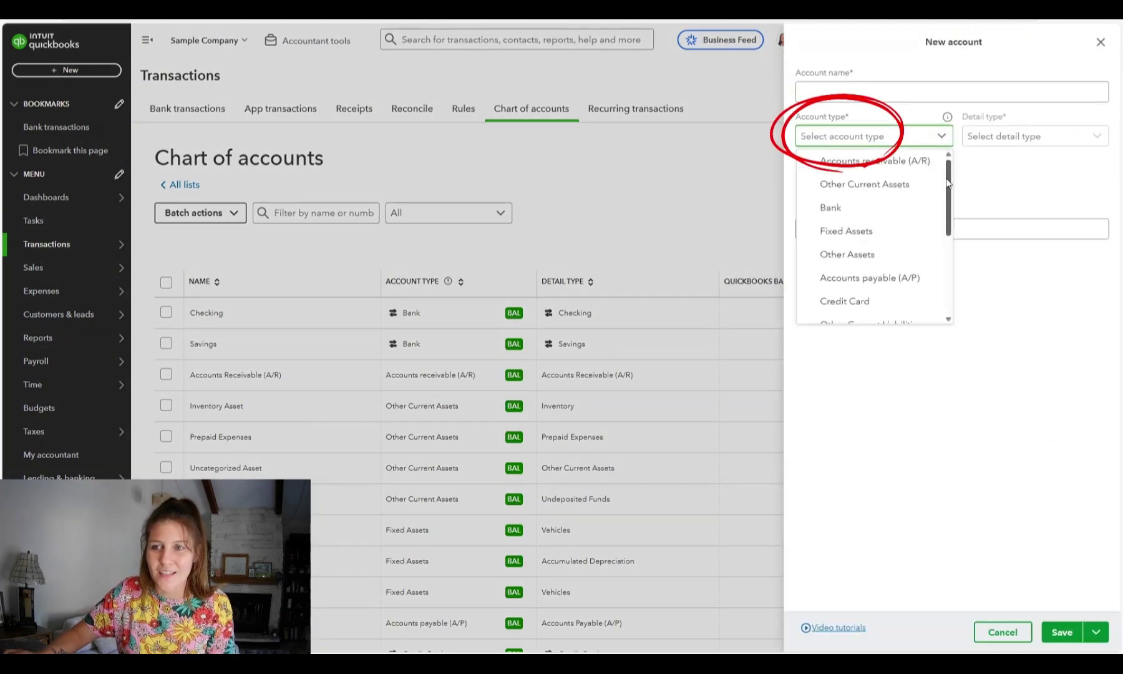
click(867, 322)
click(1029, 136)
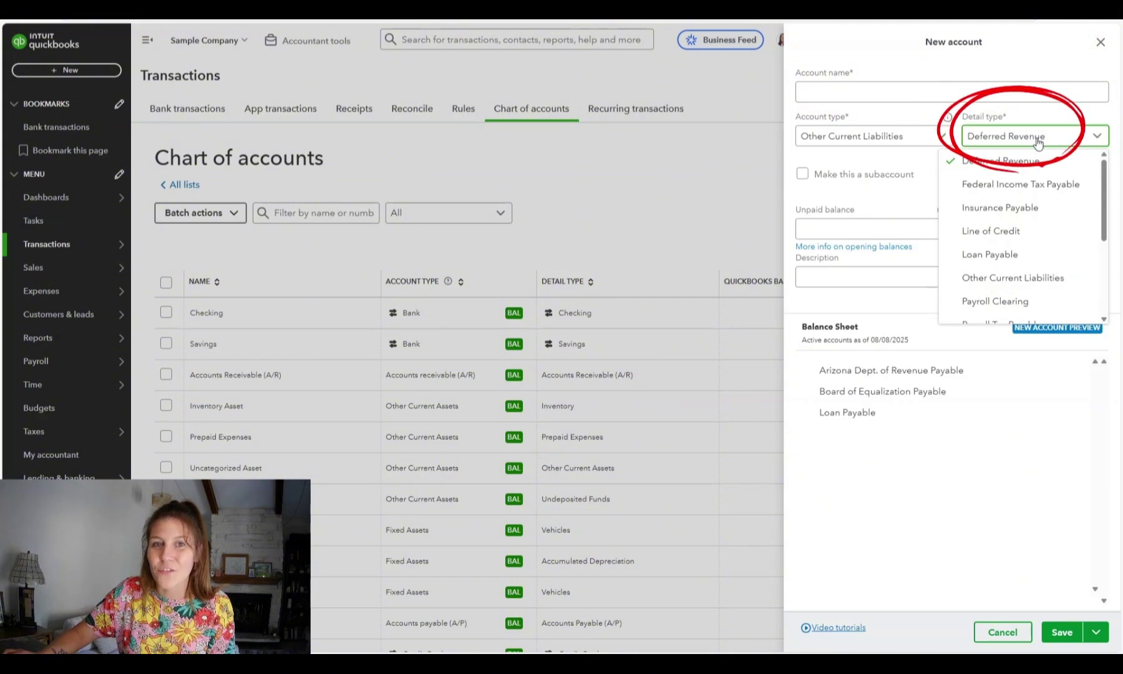
click(1029, 232)
- Name the new account "Line of Credit- Chase Bank", save it without an unpaid balance, and locate it in the chart of accounts
click(989, 92)
text(Line of Credit- )
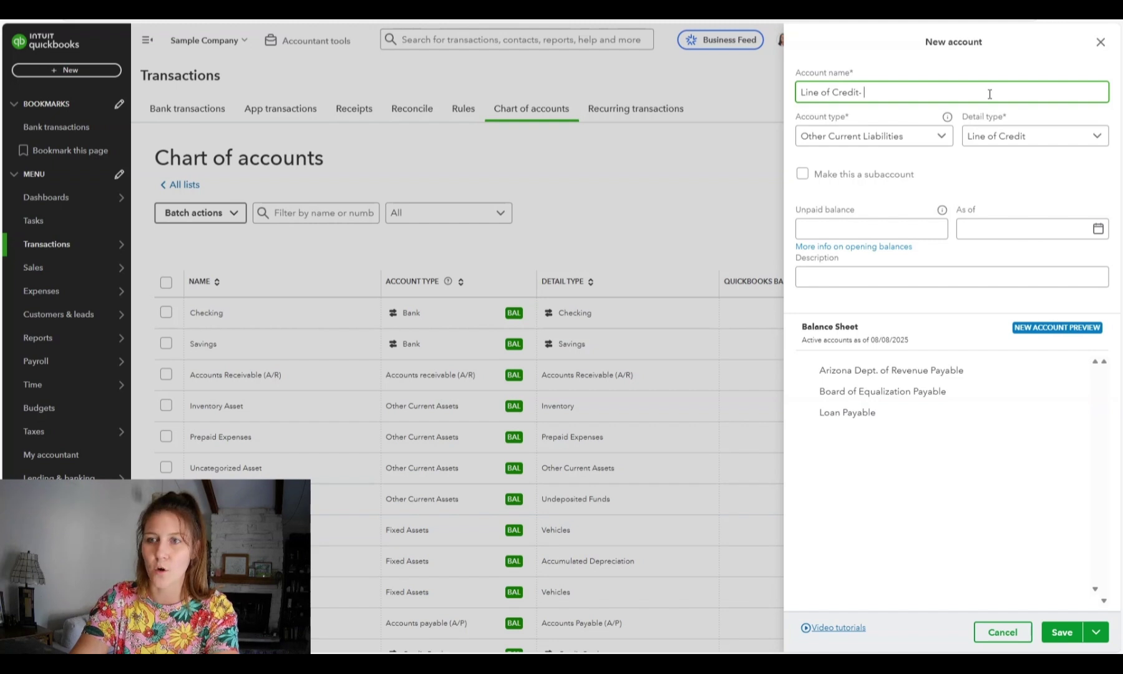
text(Chase )
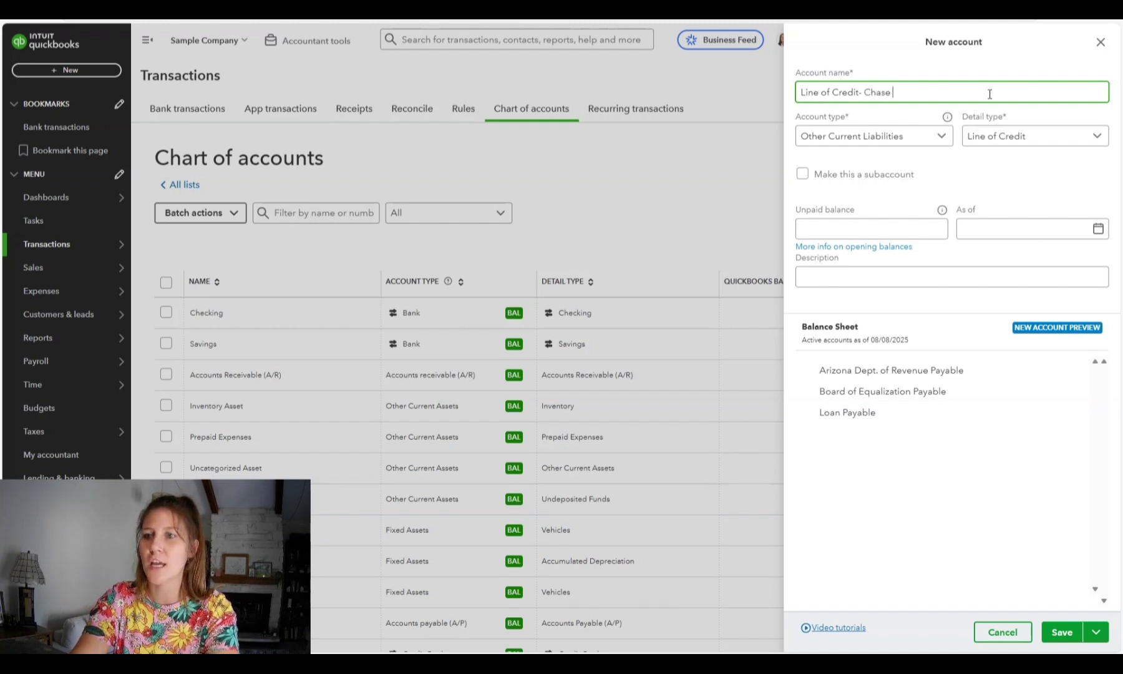
text(Bank)
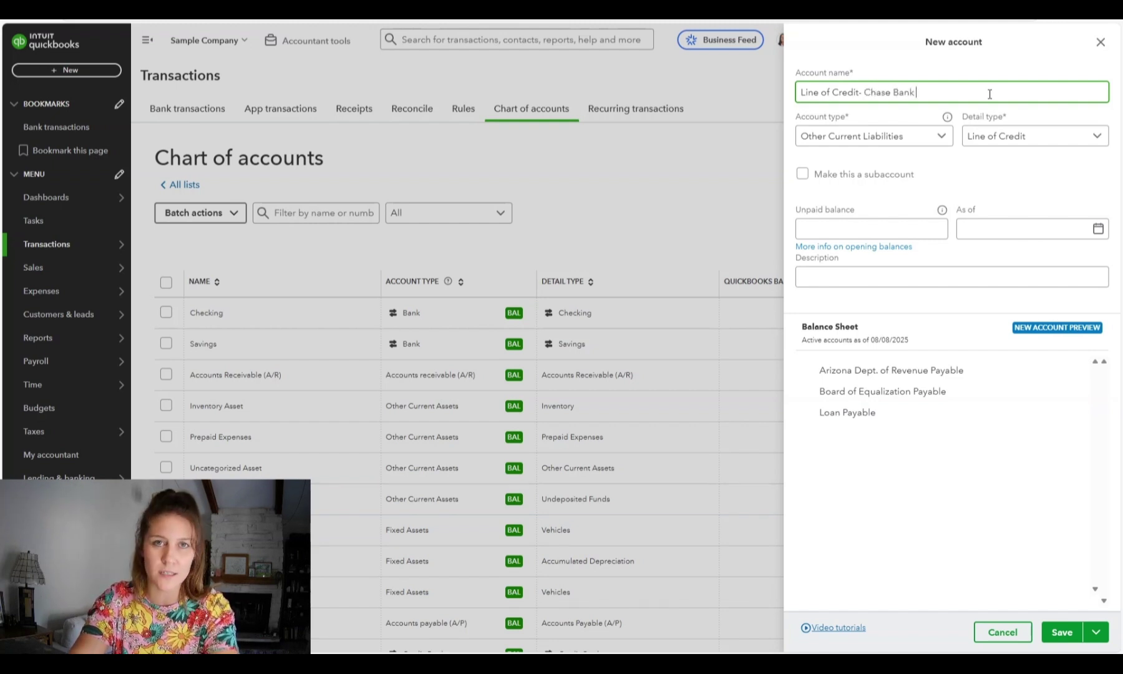
click(874, 229)
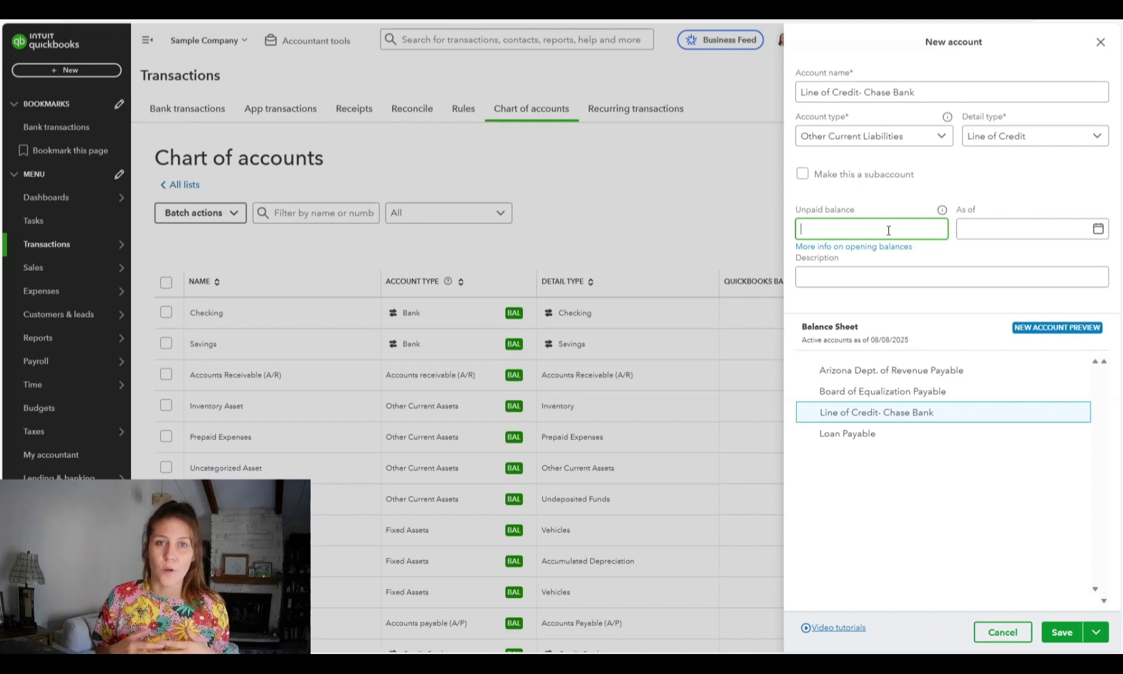
click(801, 276)
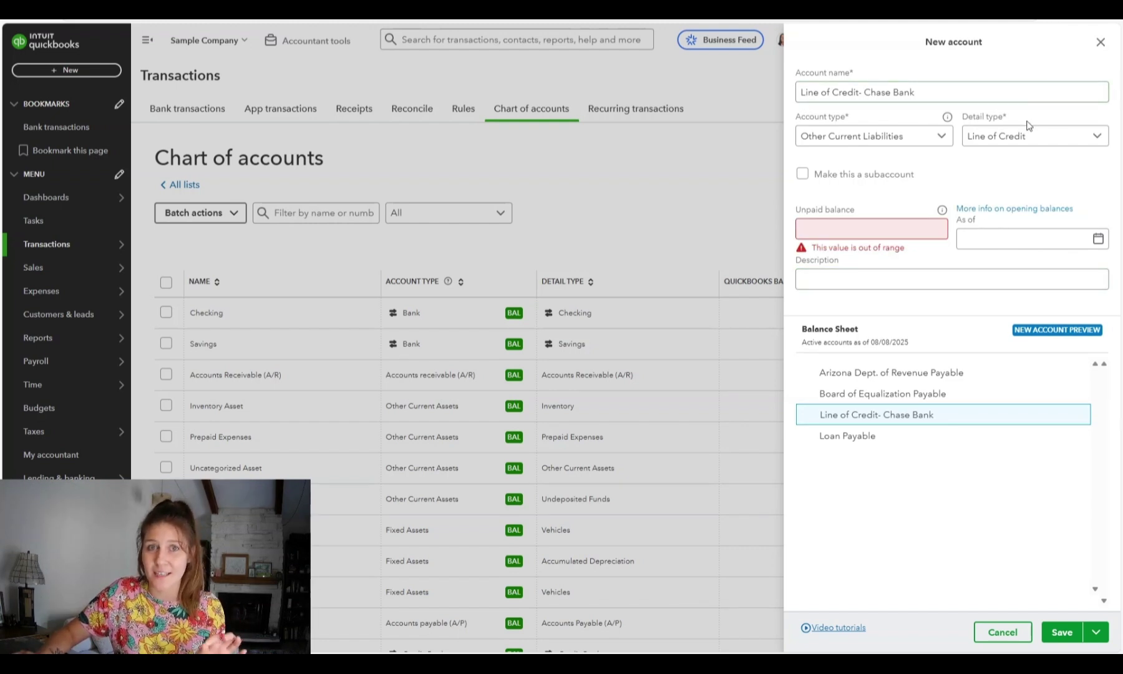
click(1063, 632)
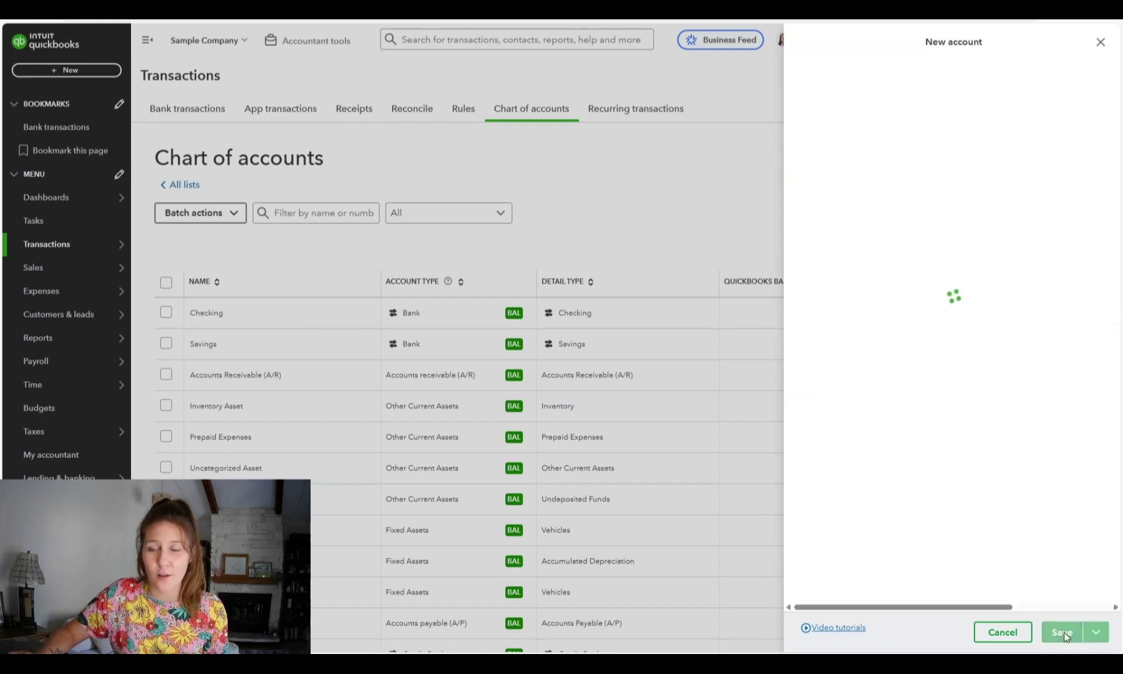
scroll(989, 288, down, 2)
scroll(988, 288, down, 5)
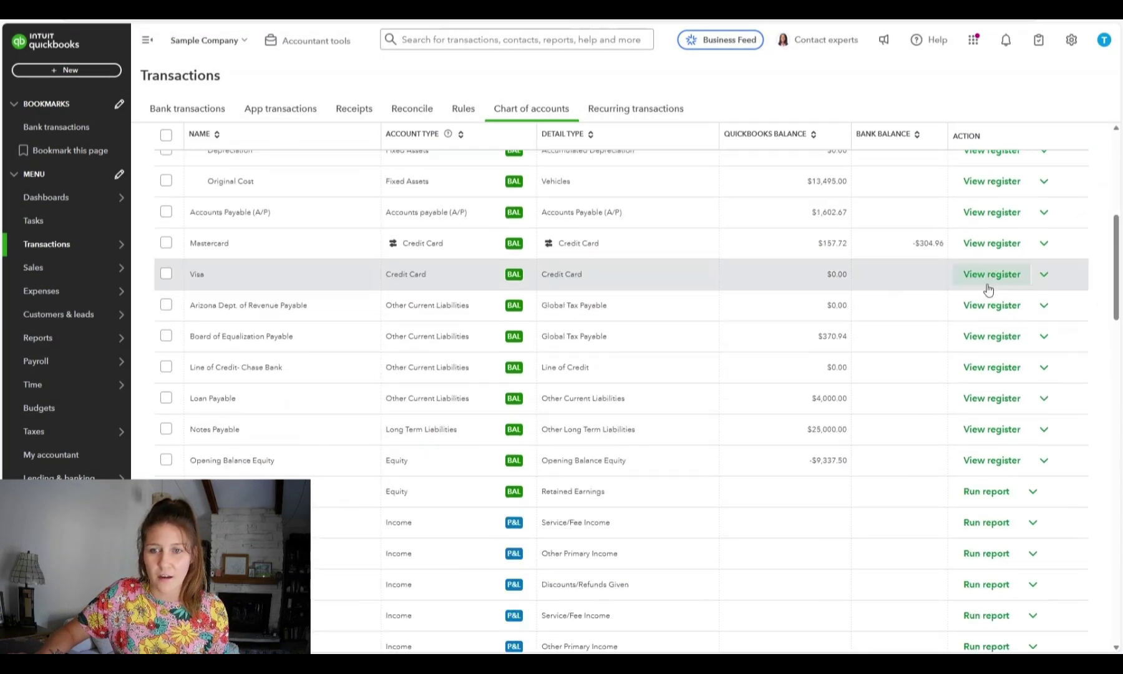
scroll(639, 471, down, 2)
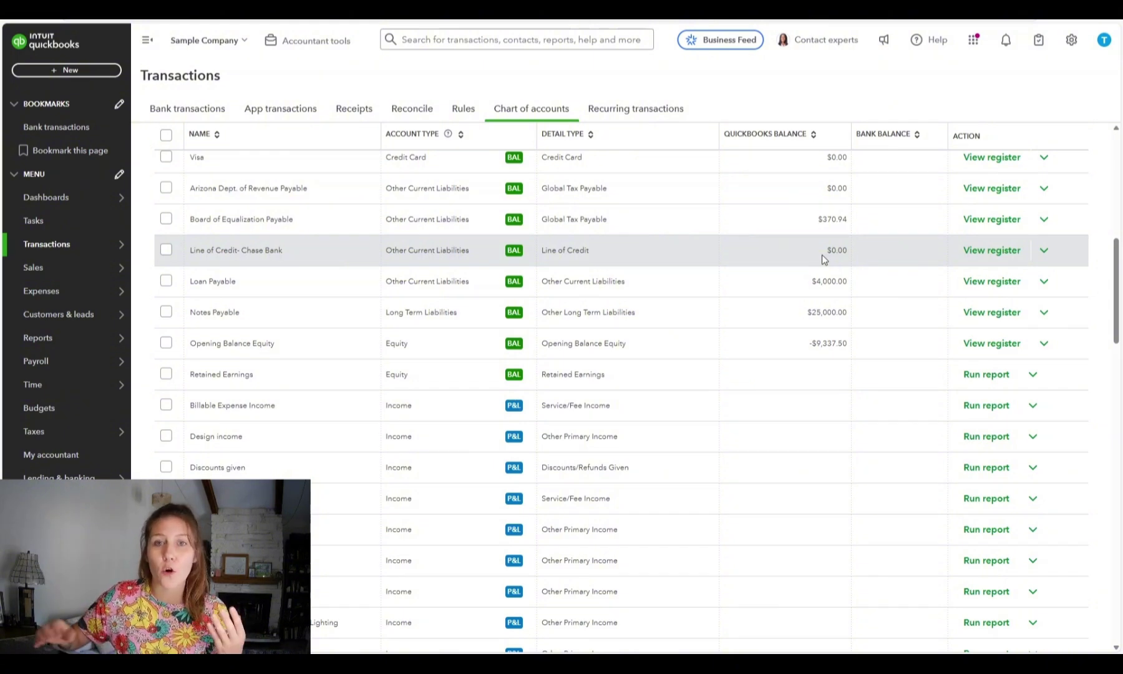
- Open the bank transactions and examine the for-review transactions of the Mastercard and Checking accounts
click(187, 108)
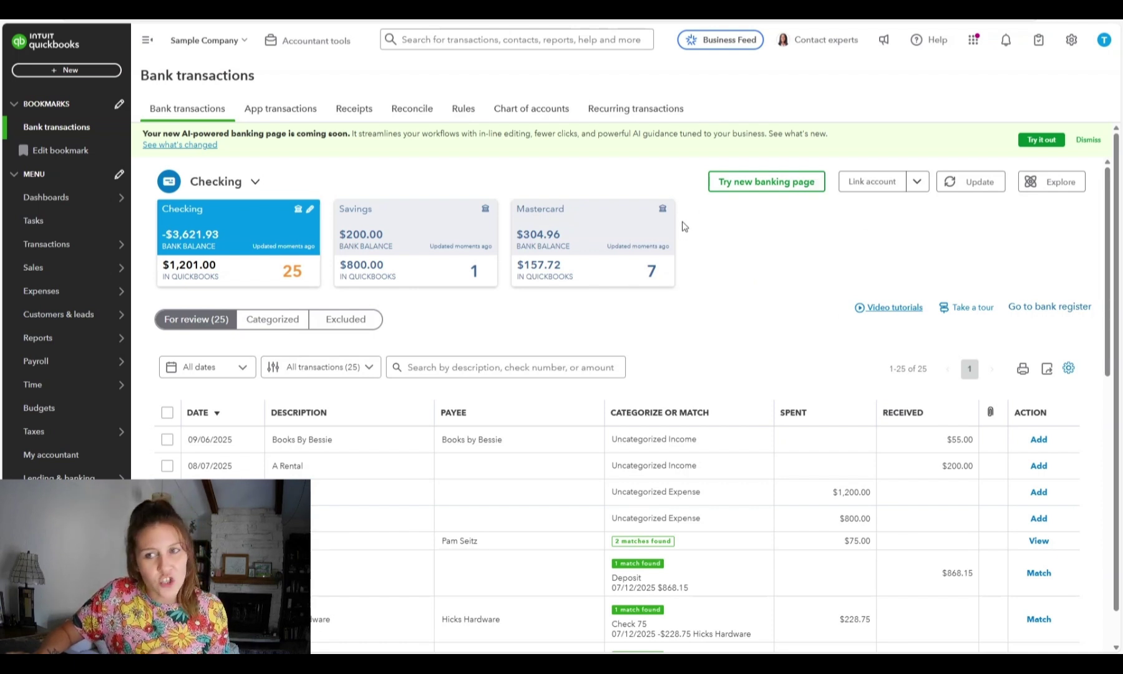
click(642, 246)
click(446, 225)
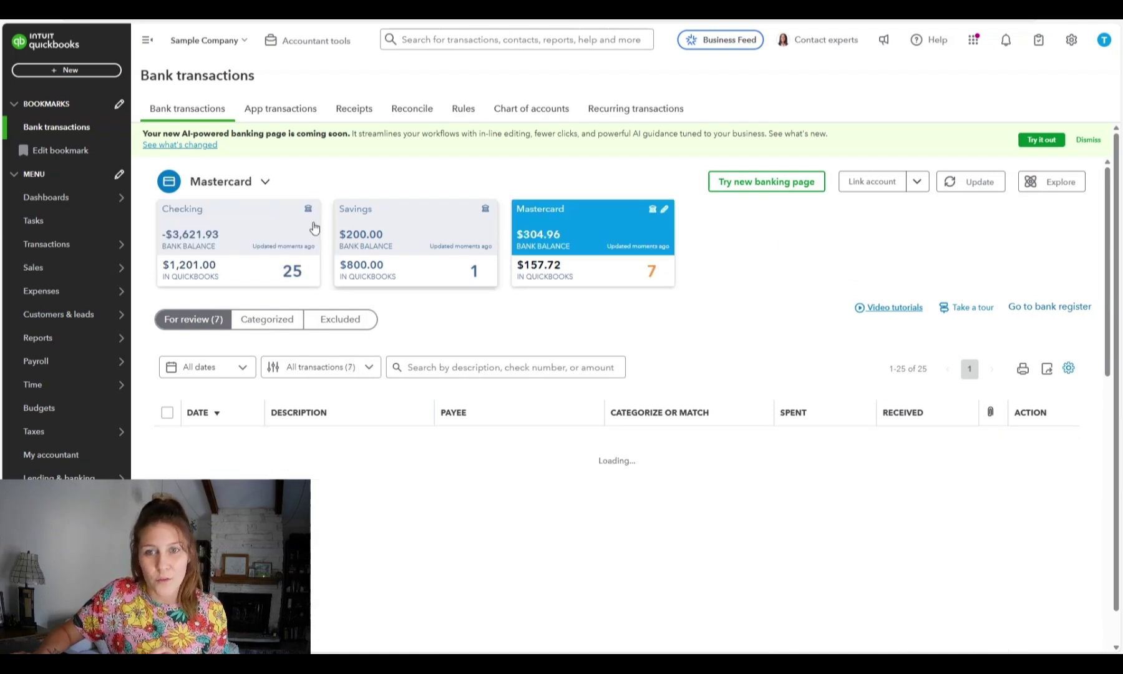
click(259, 223)
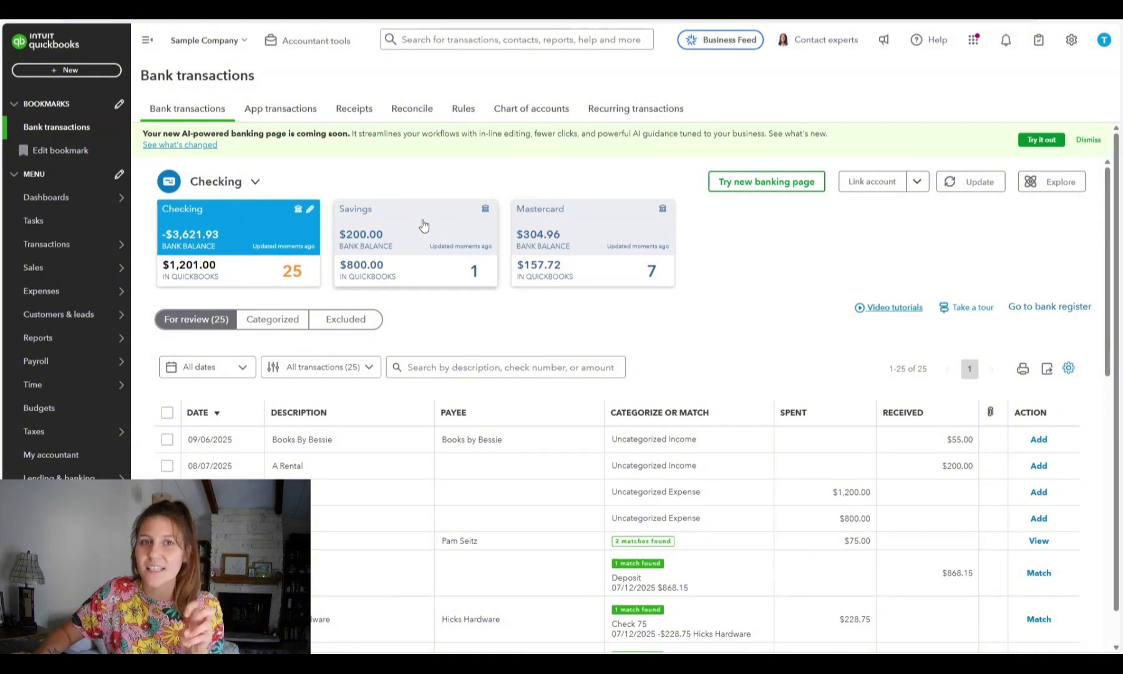
click(590, 228)
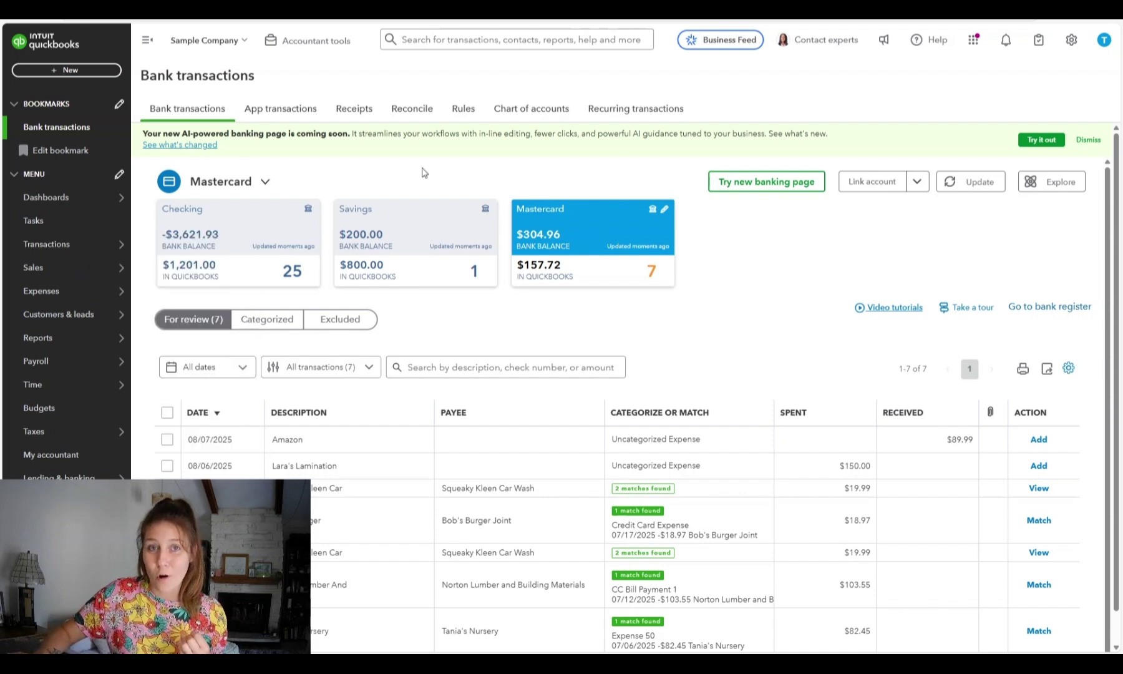
scroll(423, 172, down, 1)
click(269, 223)
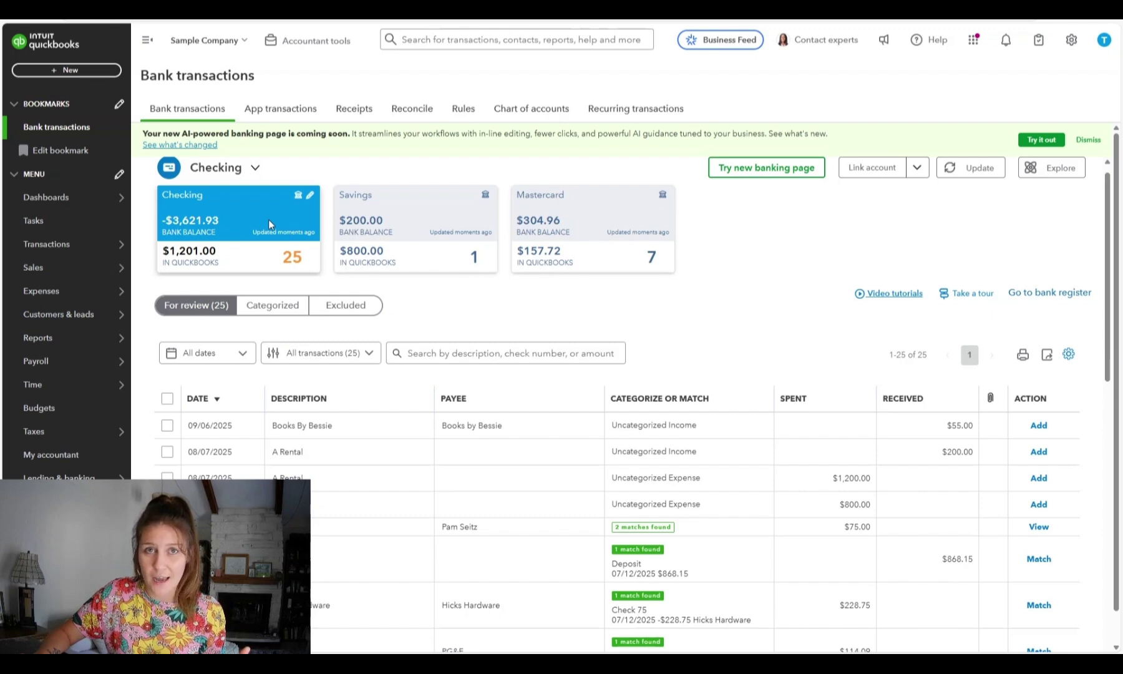
- Set up the $200.00 A Rental deposit dated 08/07/2025 as a transfer from Line of Credit- Chase Bank
scroll(268, 220, down, 1)
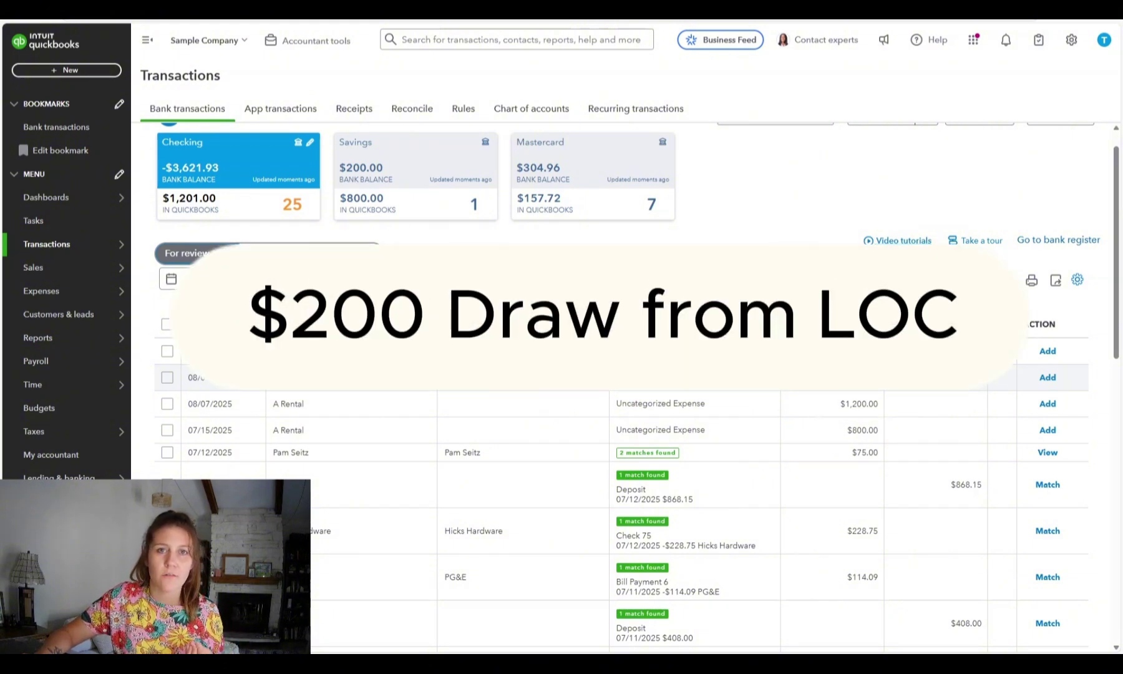
click(262, 377)
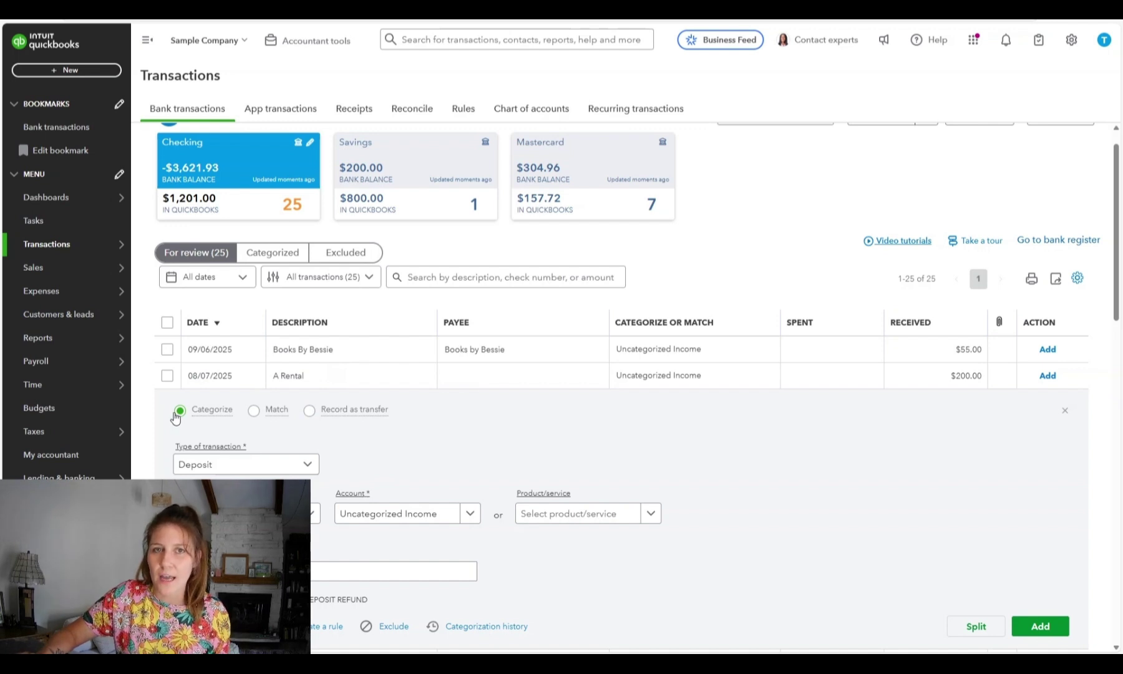
click(314, 413)
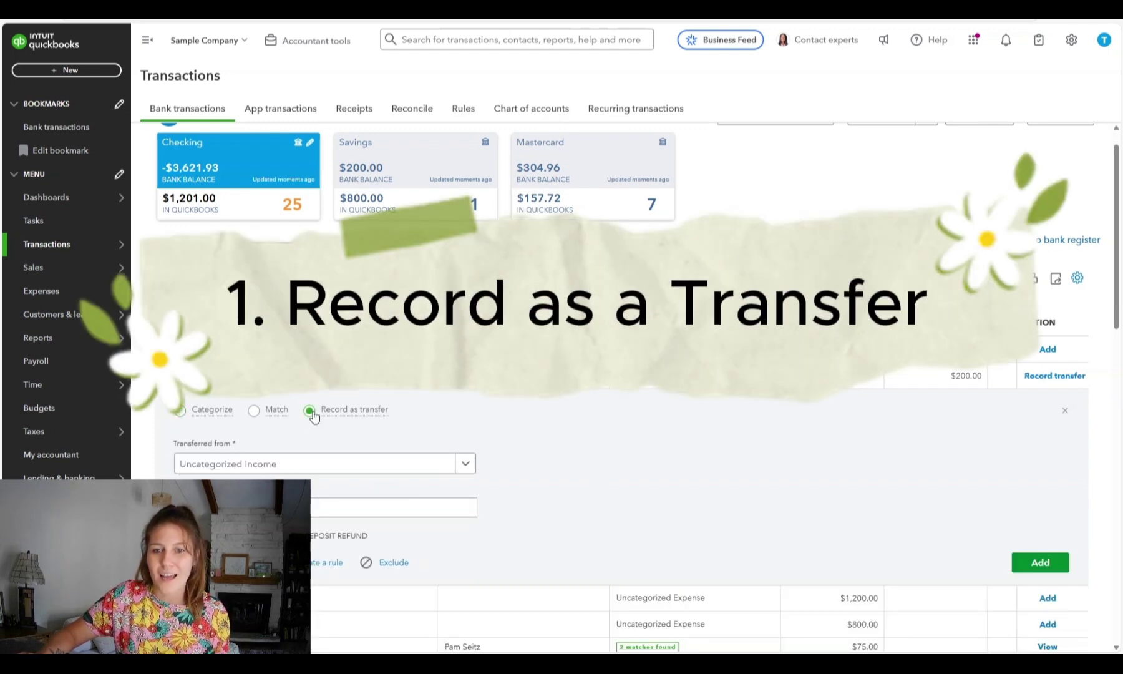
click(336, 465)
text(line of)
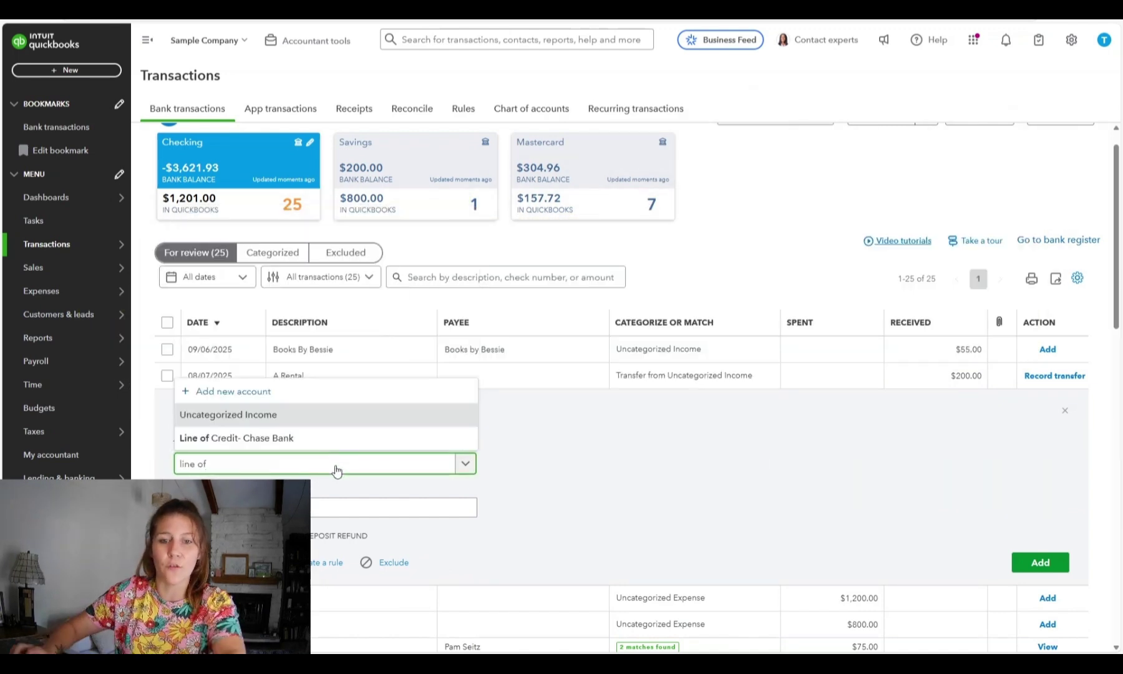
click(325, 435)
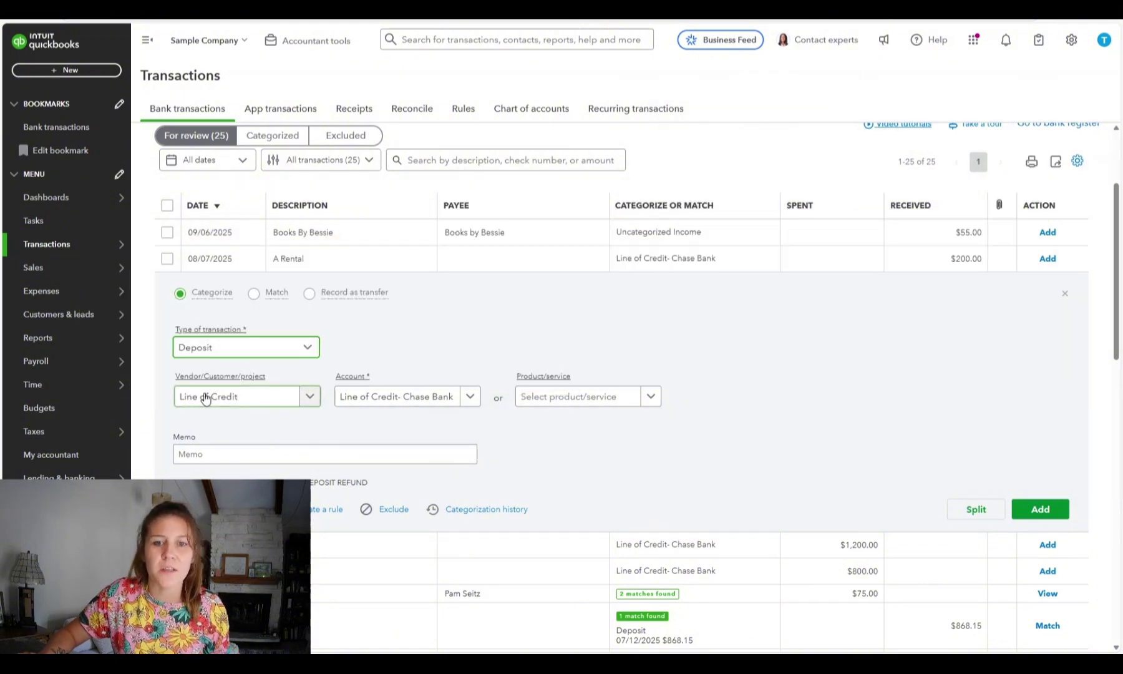
- Categorize the $200.00 A Rental deposit to the Line of Credit- Chase Bank account and add it
click(435, 407)
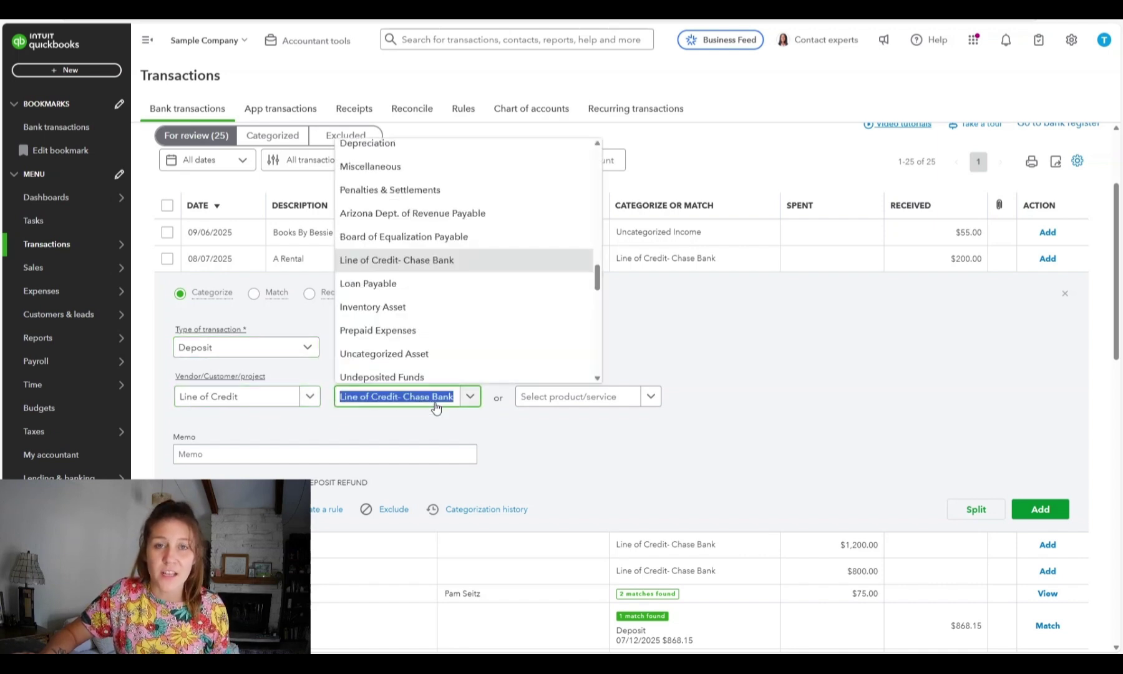
click(459, 260)
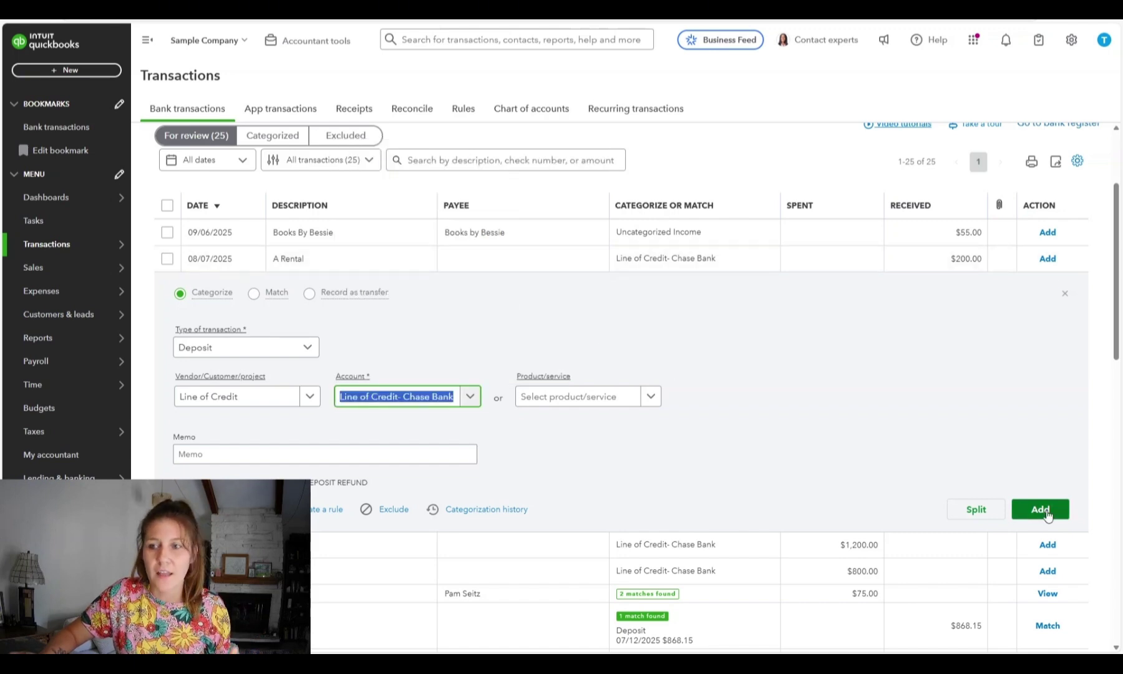
click(1047, 510)
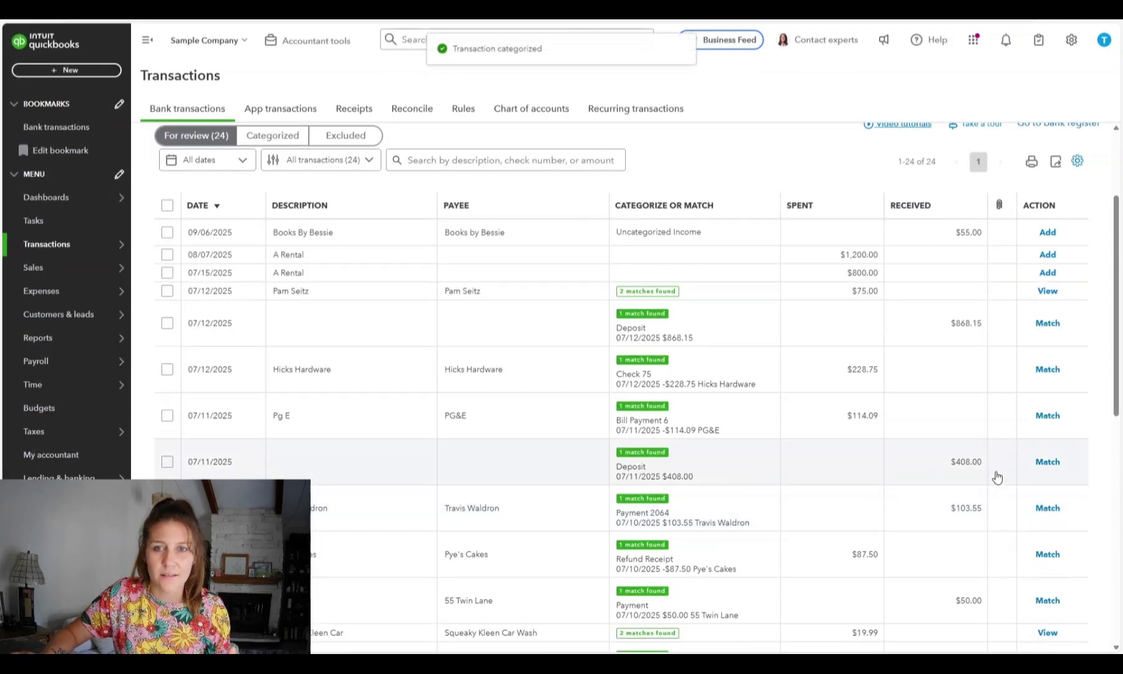
- Check the Line of Credit- Chase Bank balance in the chart of accounts and open that account's register
click(544, 110)
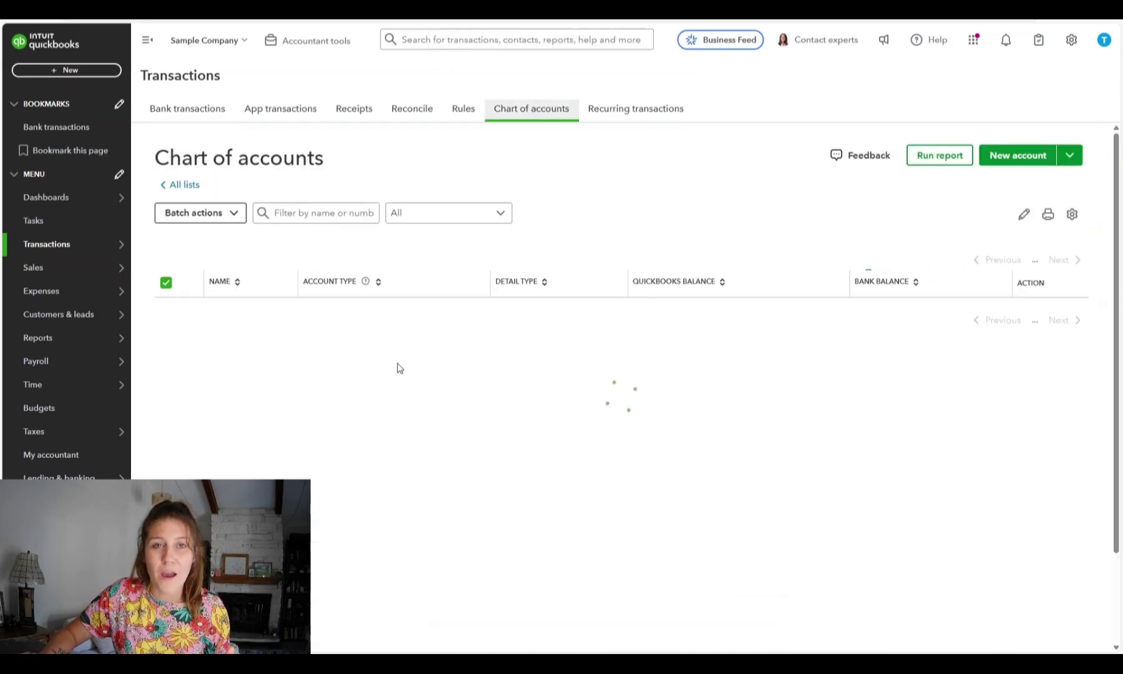
scroll(532, 383, down, 5)
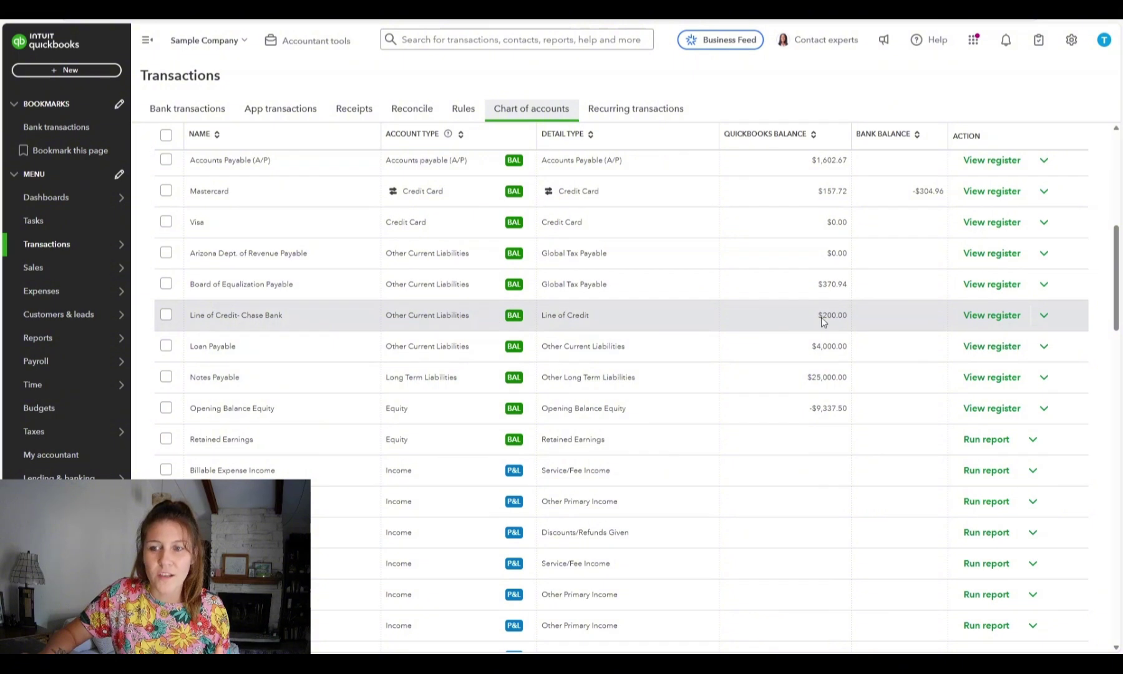
drag(870, 298, 877, 305)
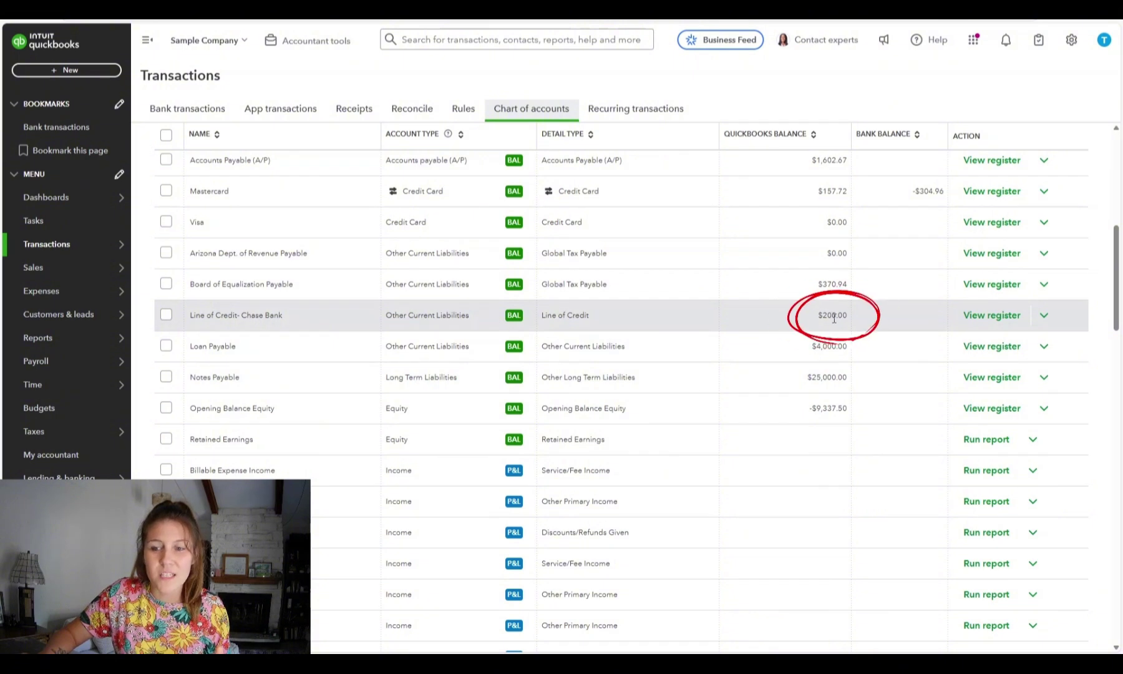
click(994, 316)
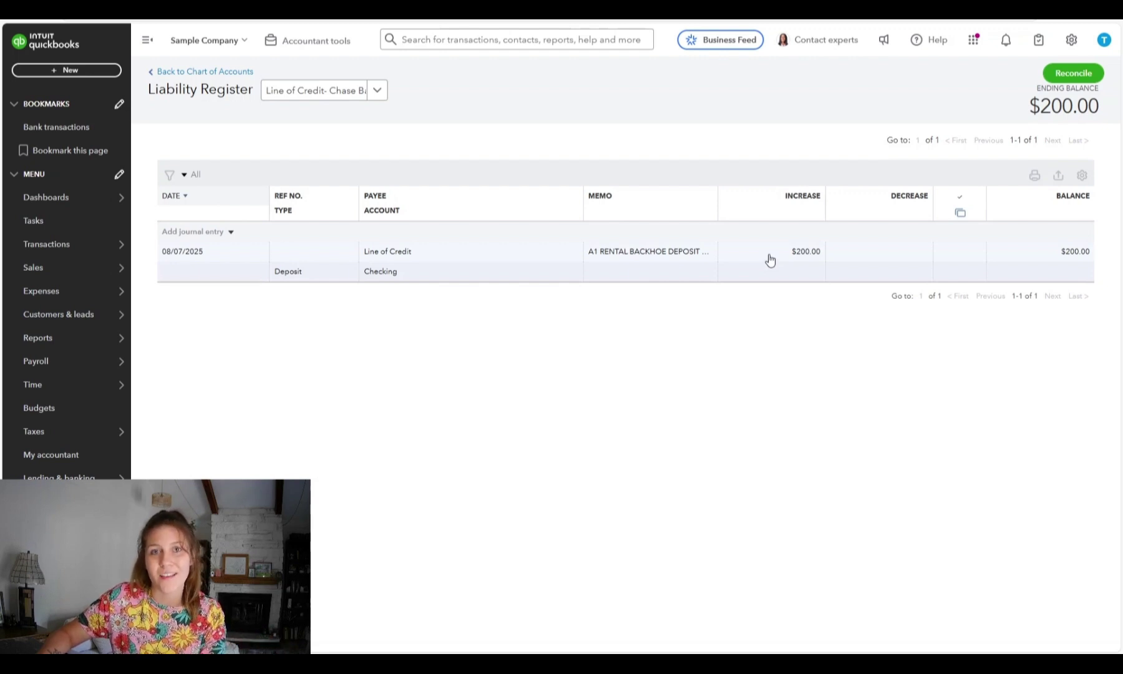
- Return to the bank transactions and create a new transfer from Checking to Line of Credit- Chase Bank
click(51, 127)
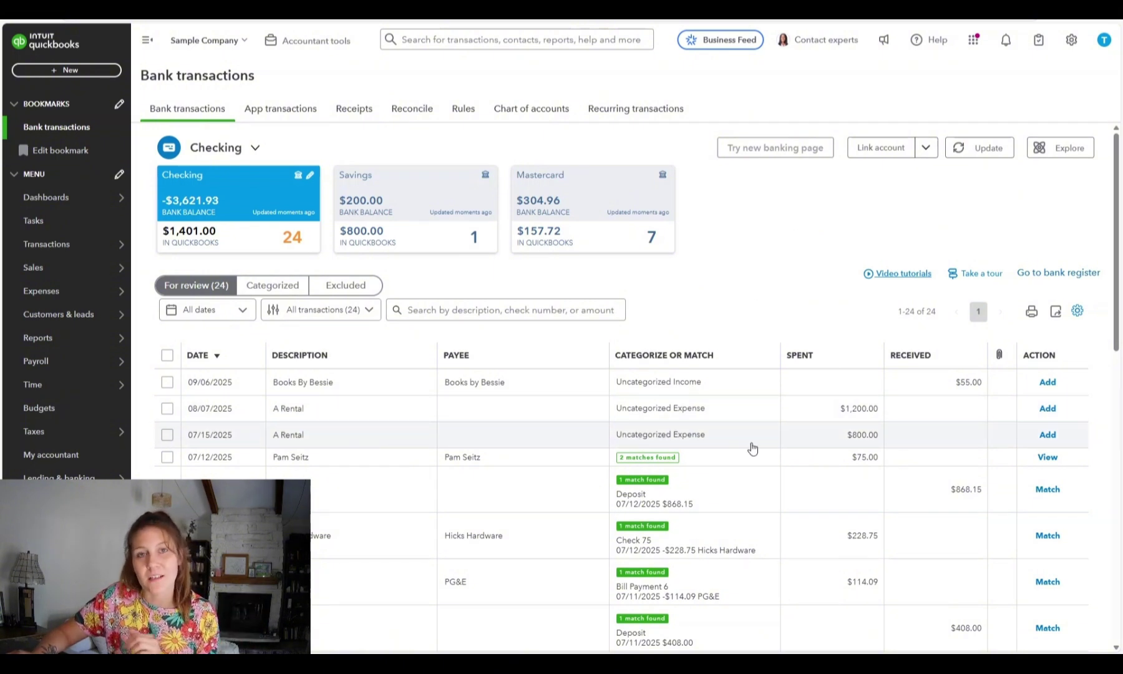
click(99, 73)
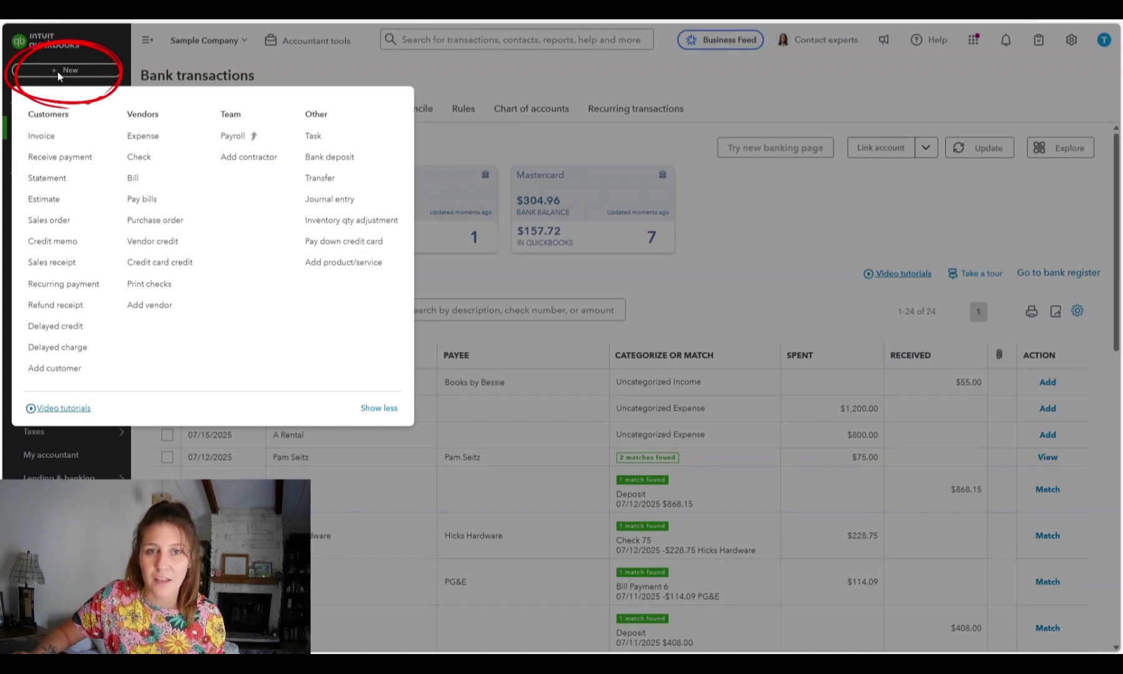
click(330, 179)
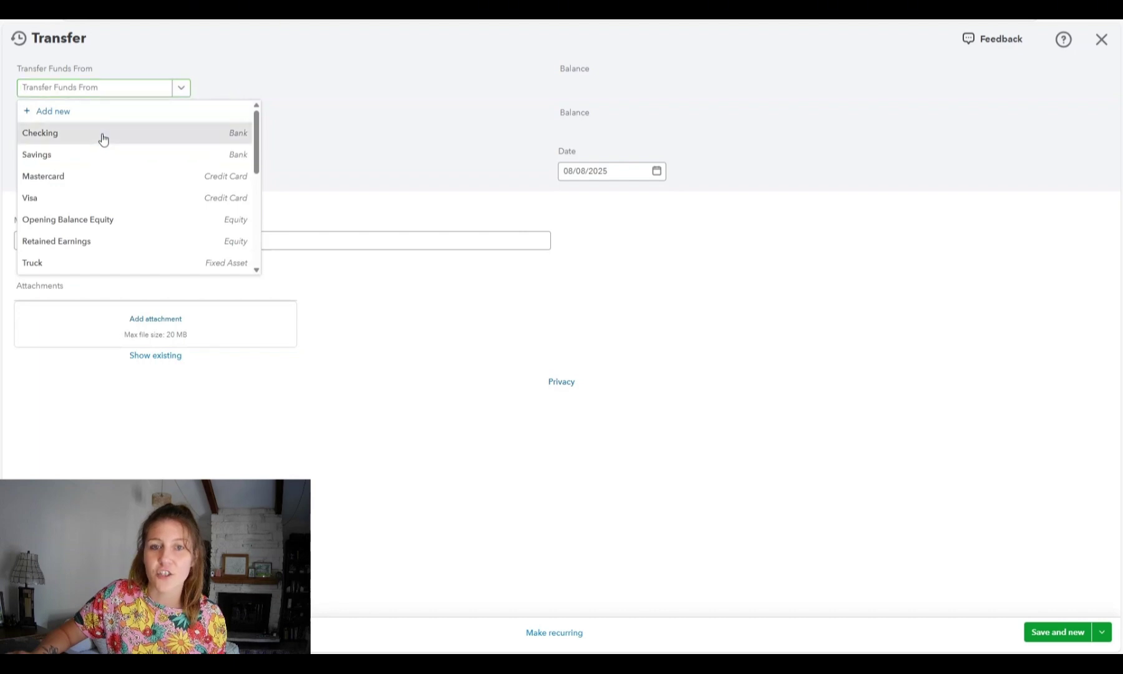
click(103, 135)
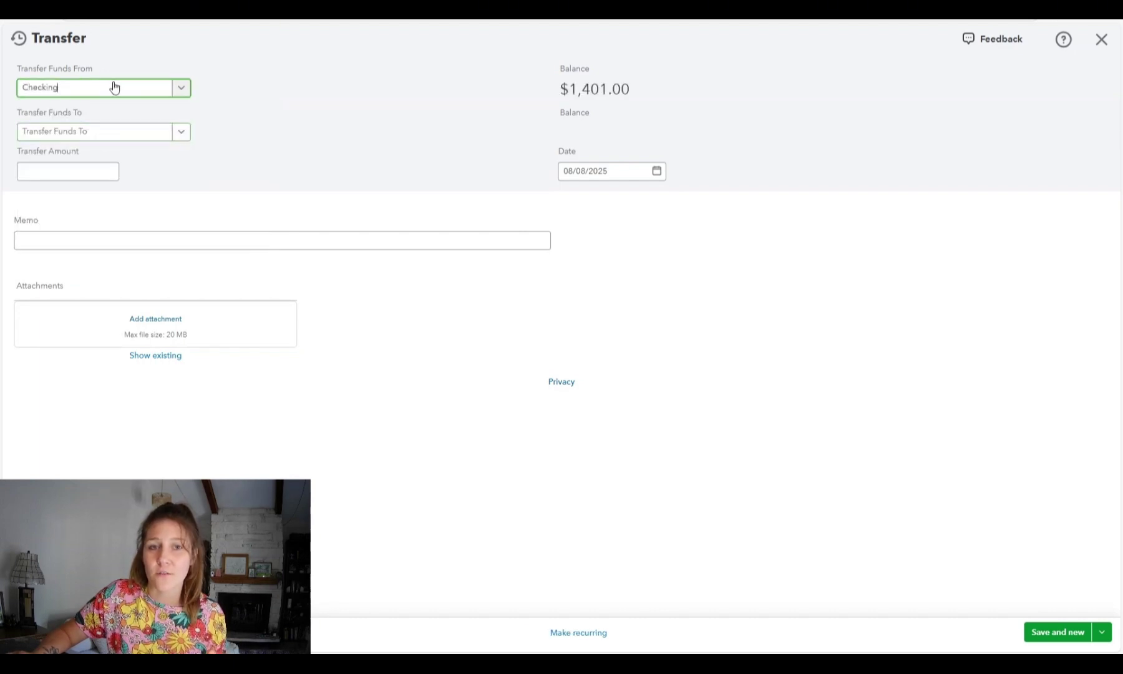
click(179, 134)
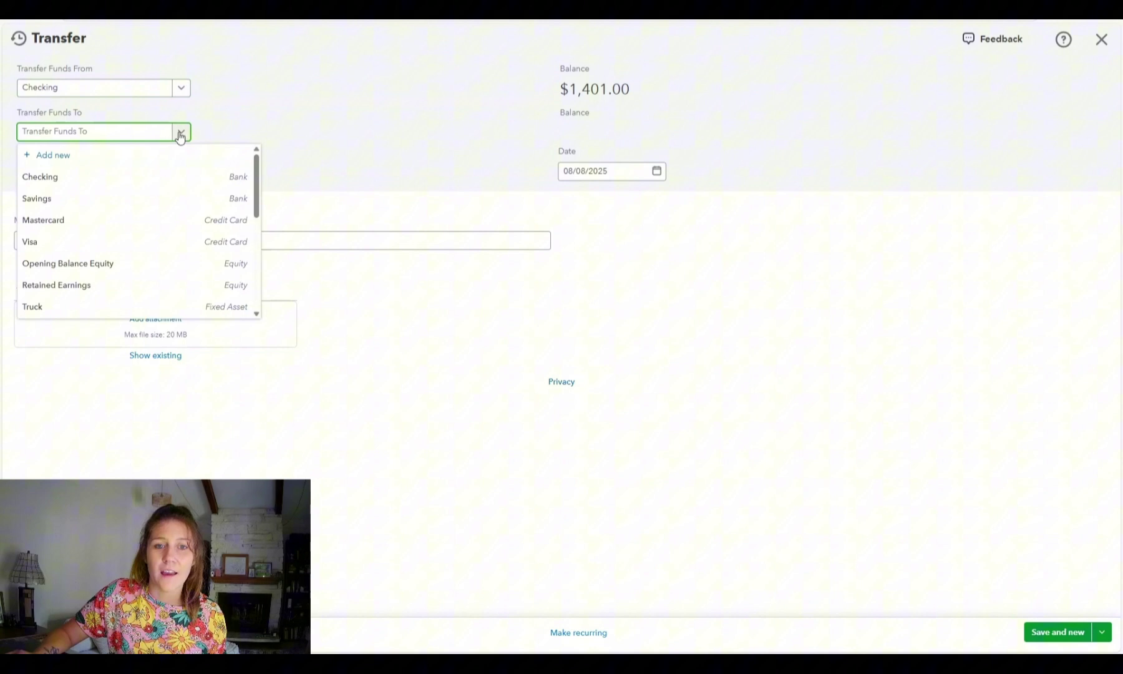
scroll(135, 287, down, 2)
click(123, 302)
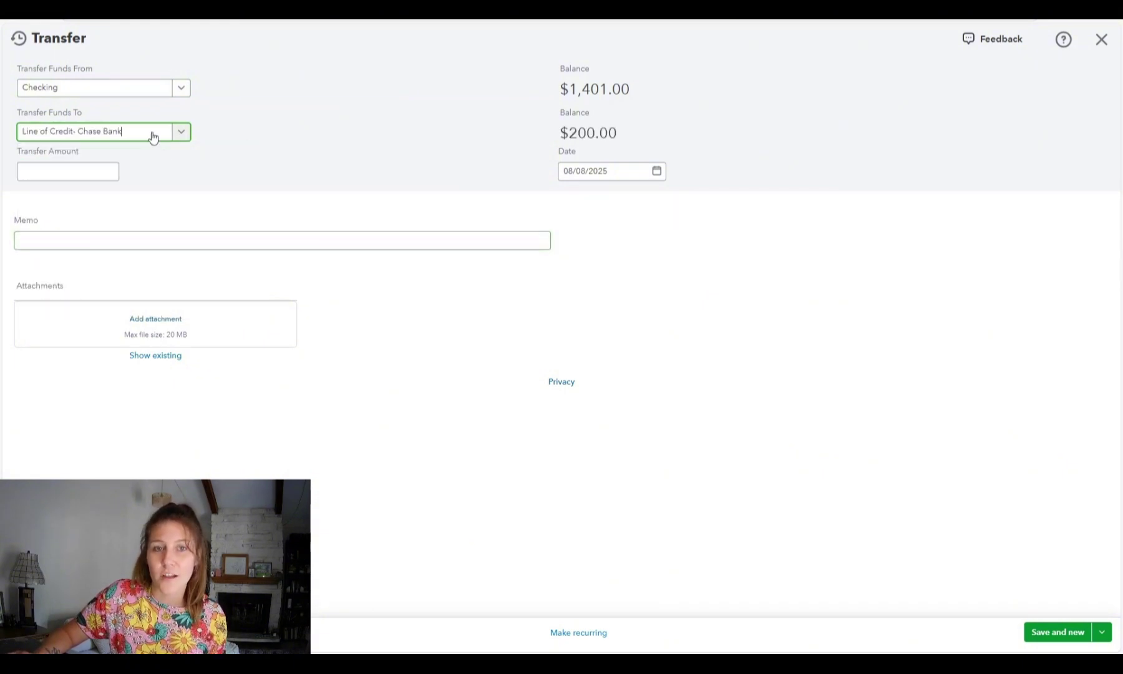
- Set the transfer amount to $200.00, then save and close the transfer
click(97, 175)
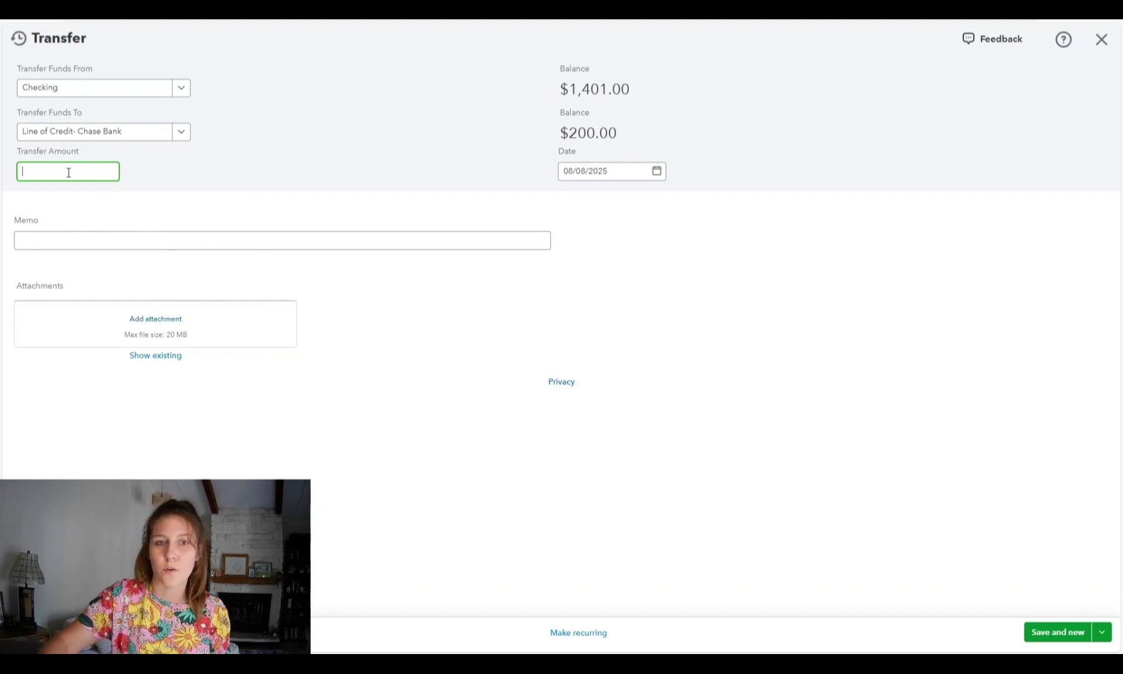
text(200)
click(1101, 632)
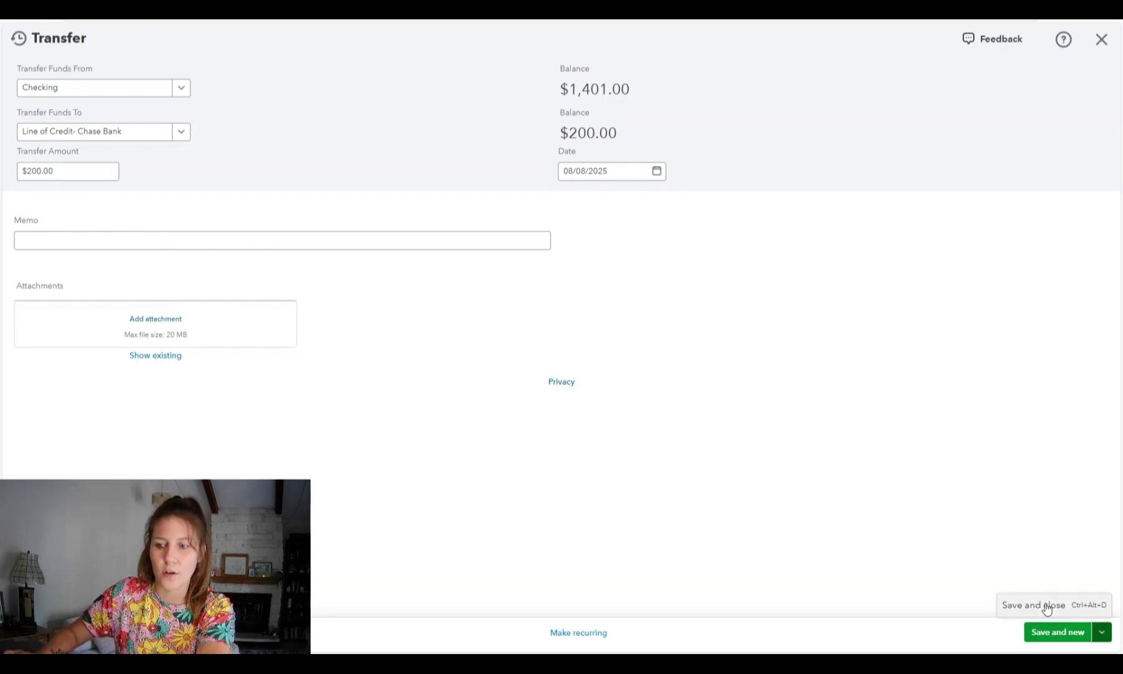
click(1047, 605)
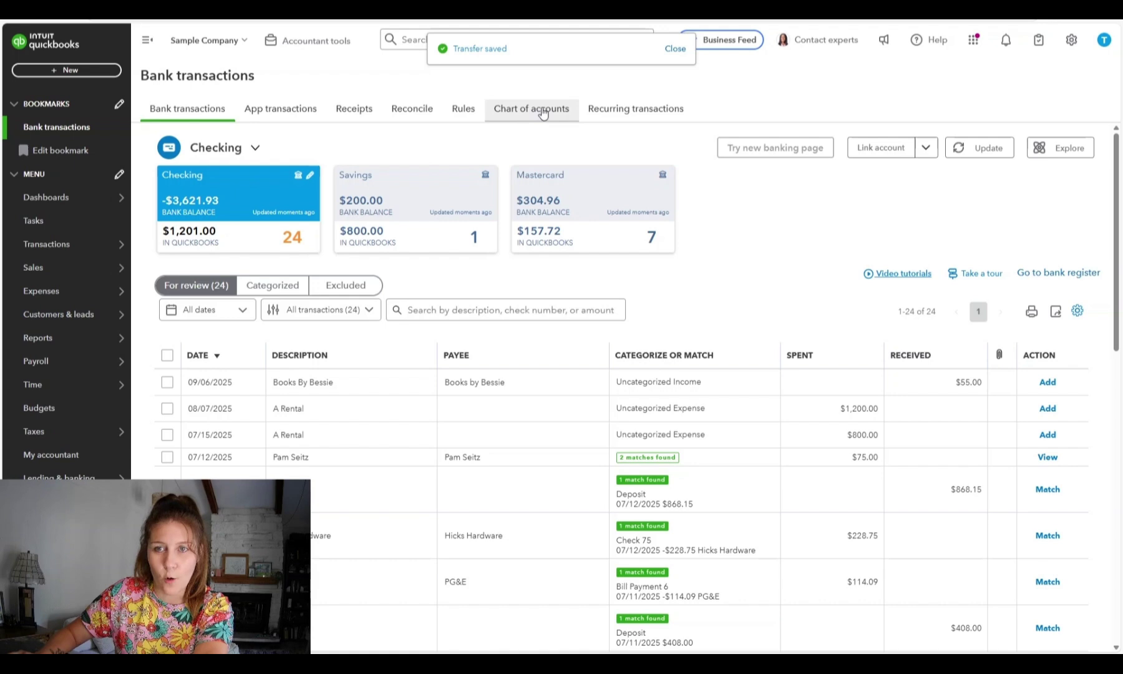
- Find Line of Credit- Chase Bank in the chart of accounts and review the repayment in its register
click(542, 112)
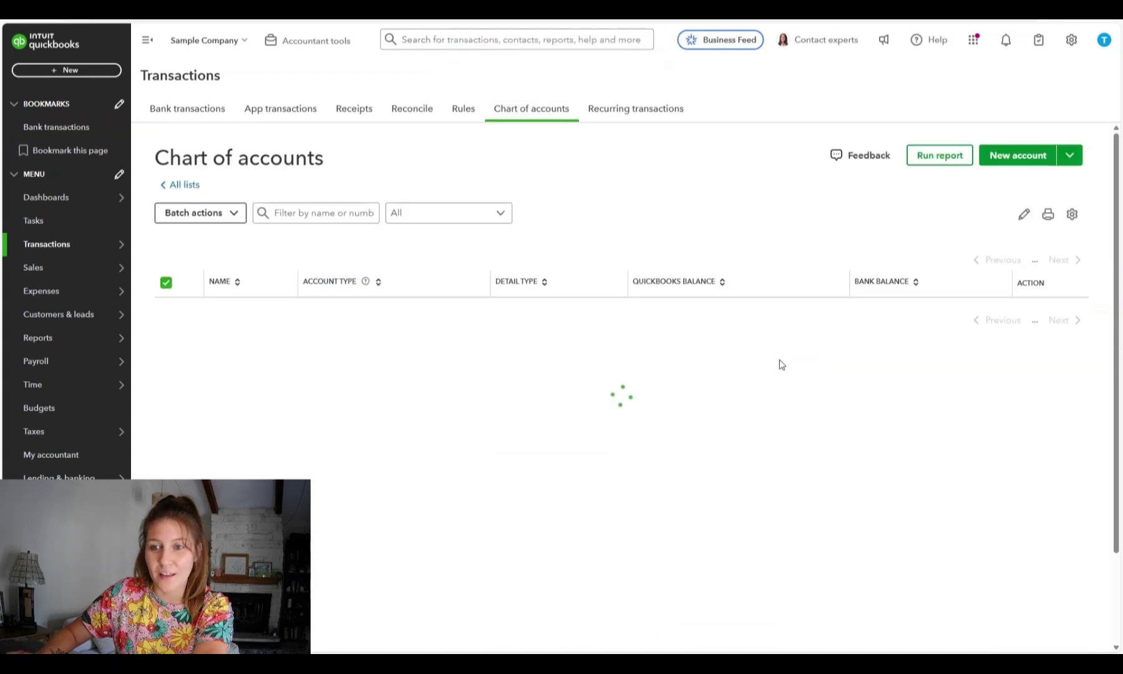
scroll(782, 365, down, 10)
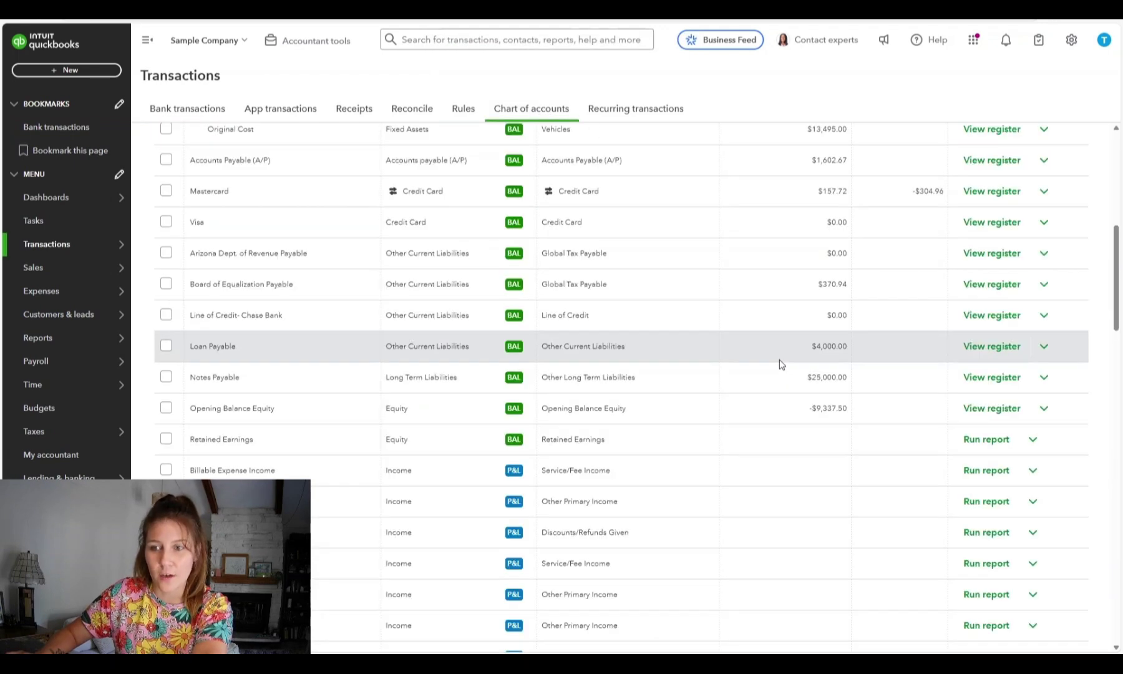
click(984, 316)
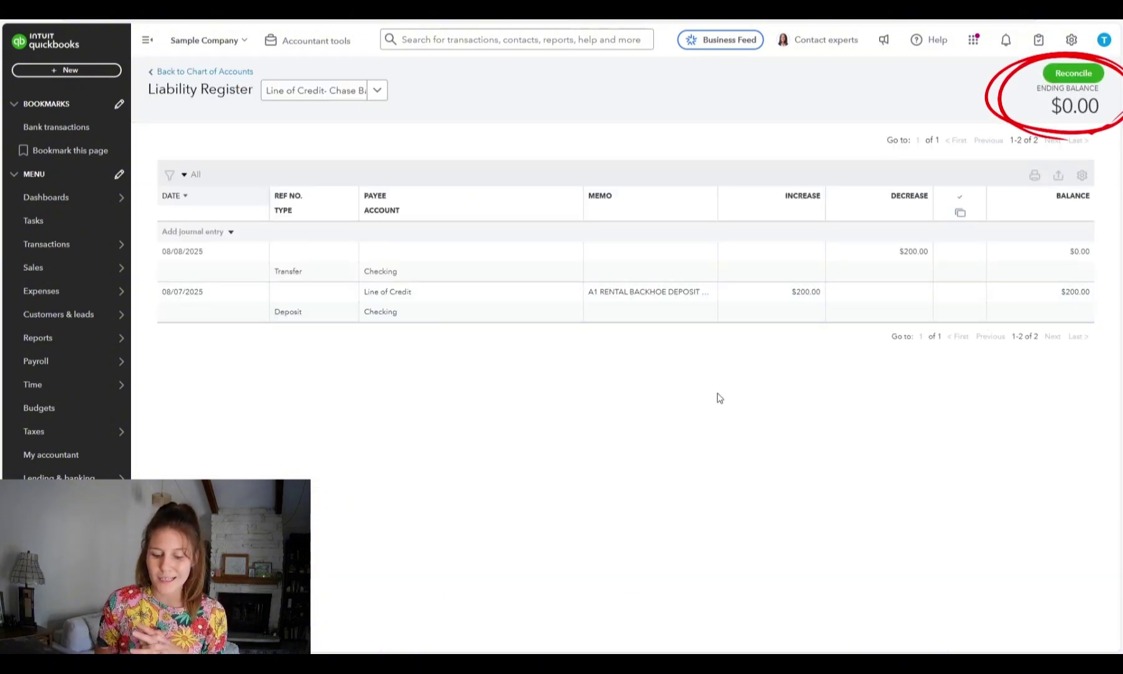